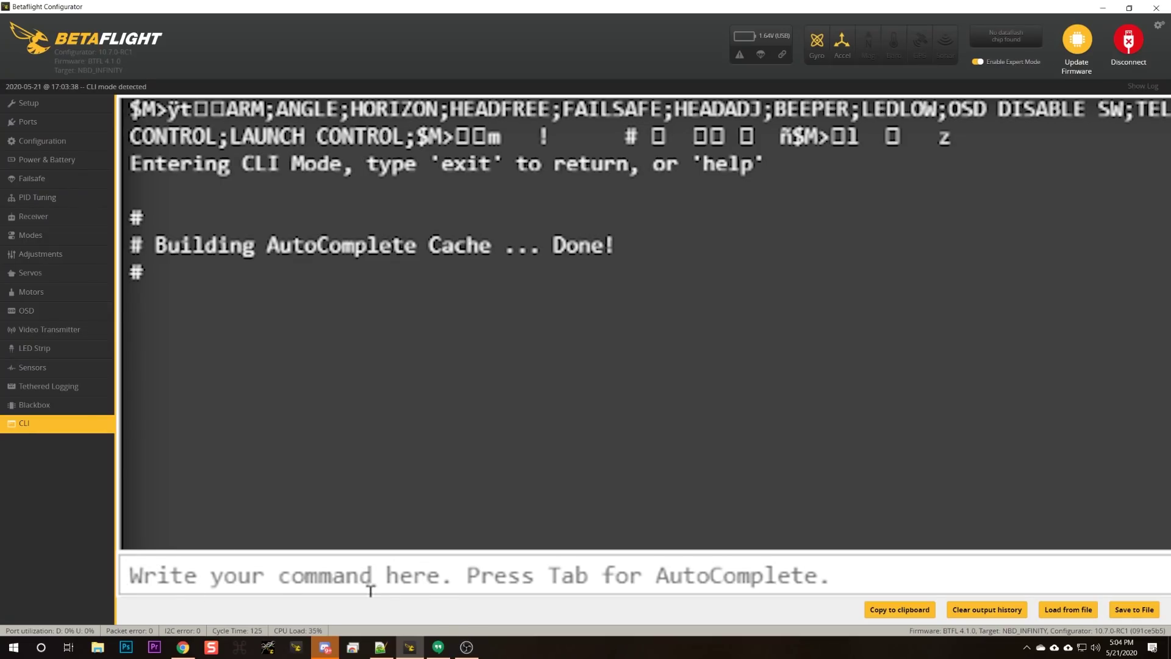
Run version in the CLI (NBD_INFINITY, 4.1.0), then diff all to dump changed settings.
key("Return")
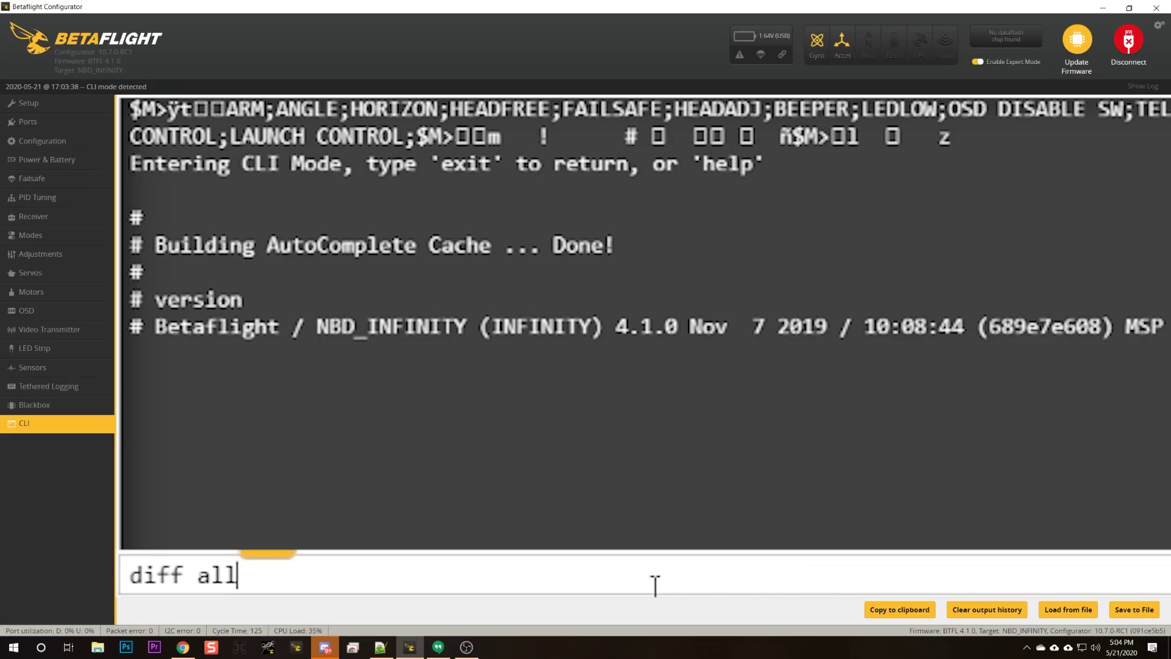
key("Return")
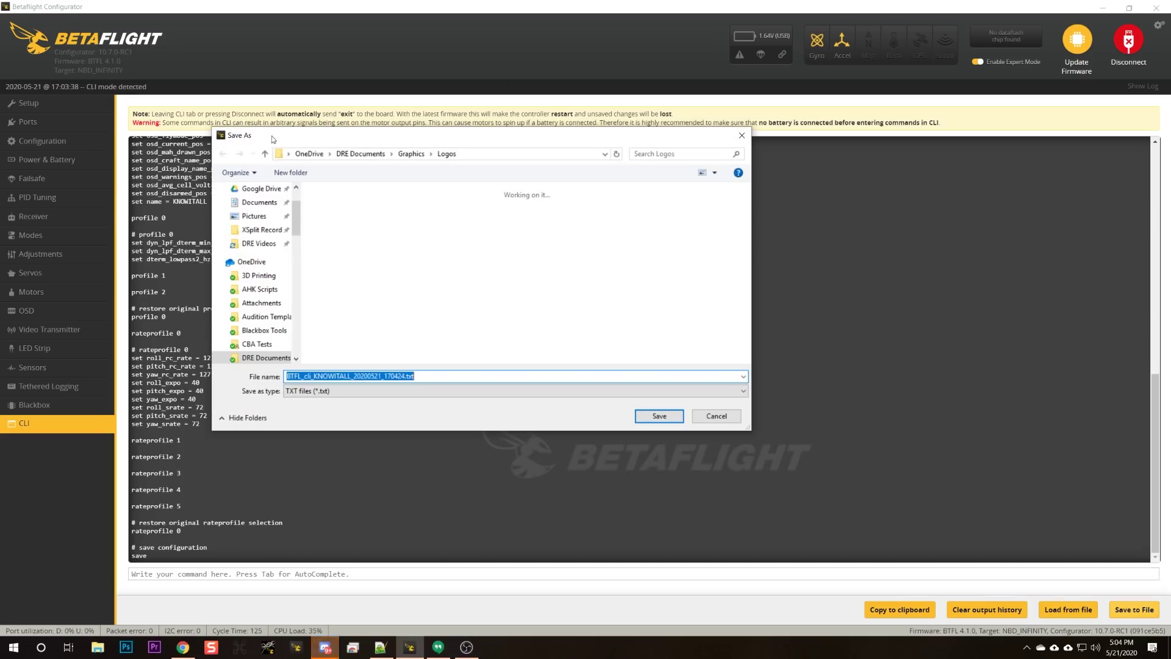
Save the CLI dump as BTFL_cli_KNOWITALL_20200521_170424.txt and disconnect the board.
scroll(244, 217, "up", 2)
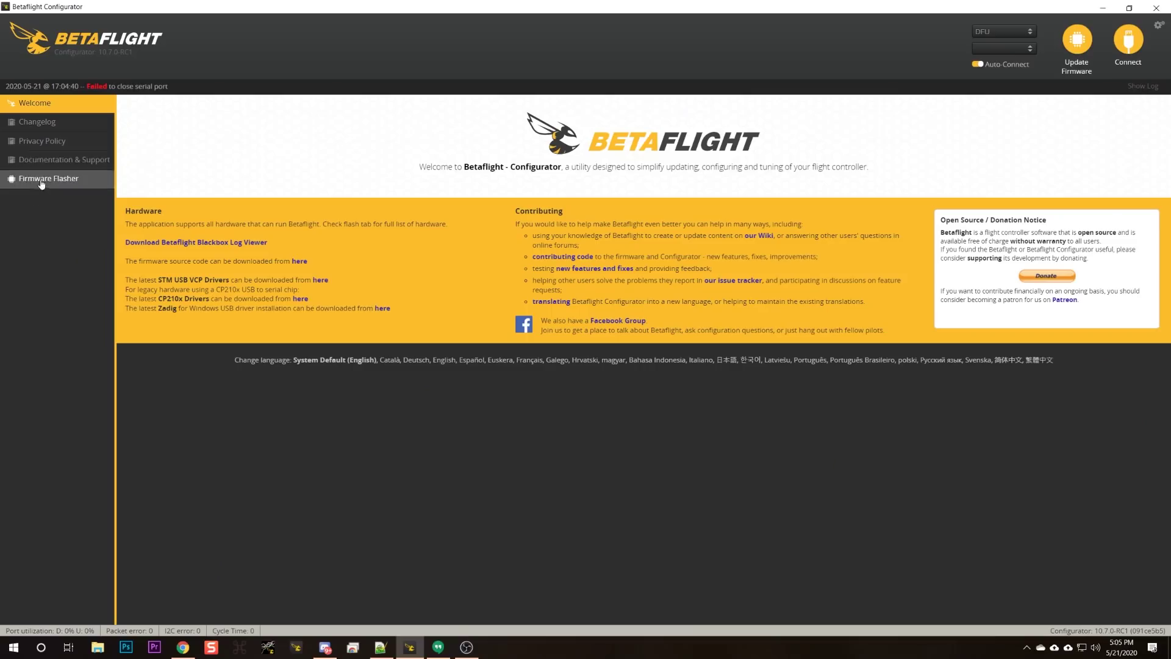
Set Firmware Flasher to expert mode off, Release And Release Candidate builds, board NBD_INFINITYF4.
left_click(39, 180)
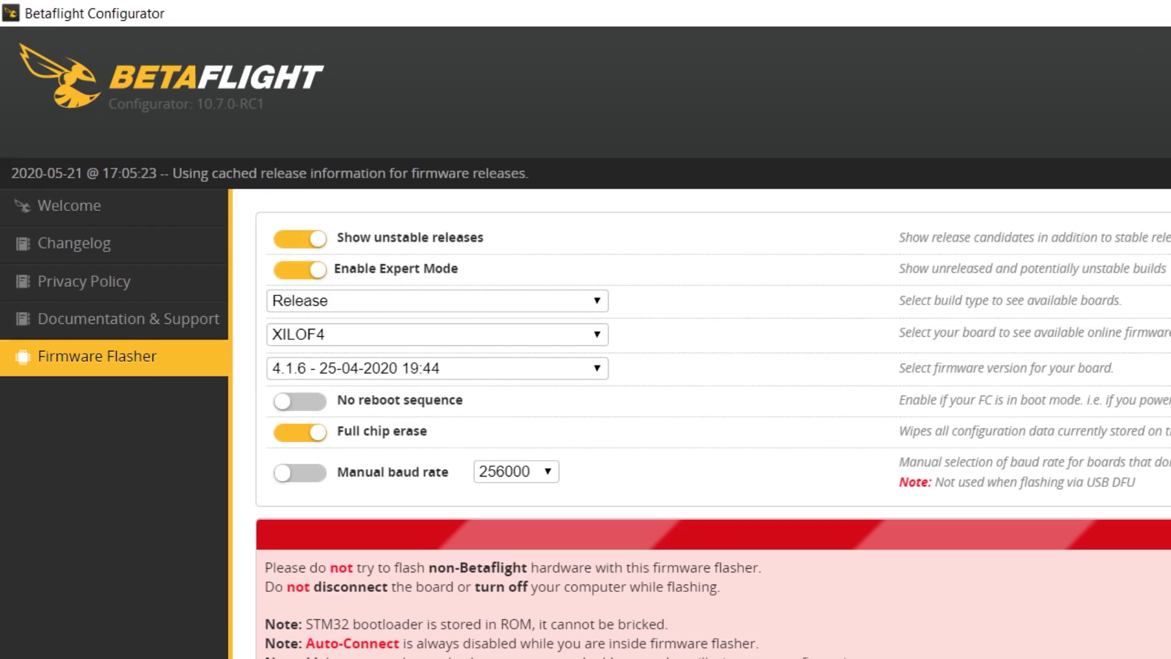
left_click(293, 247)
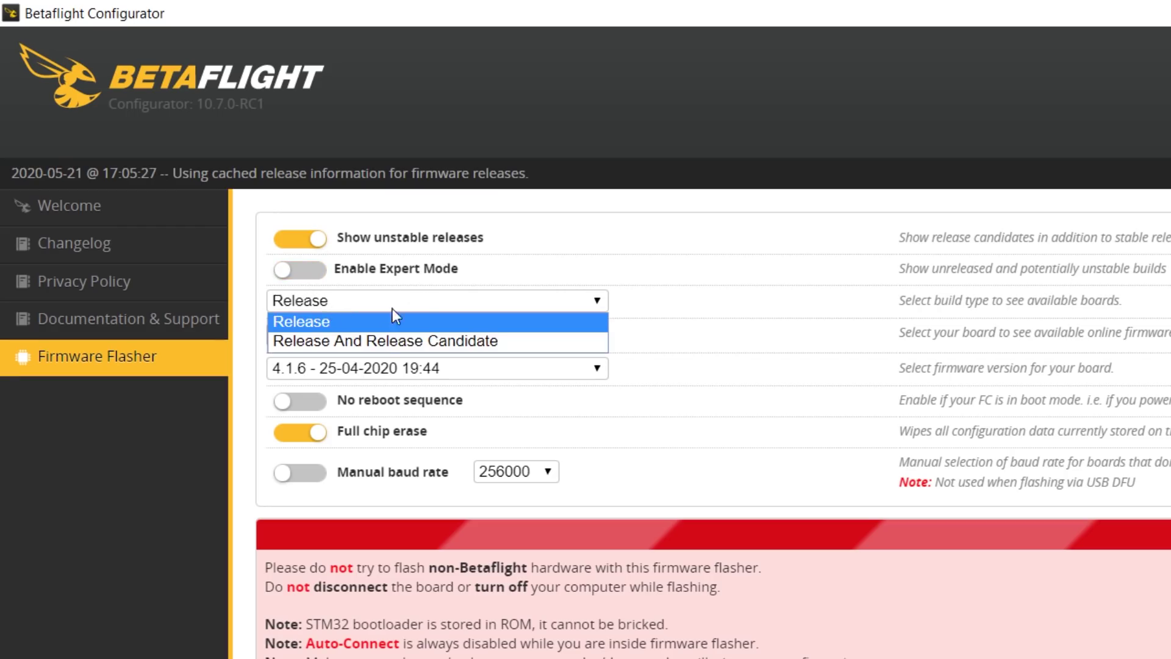
left_click(378, 342)
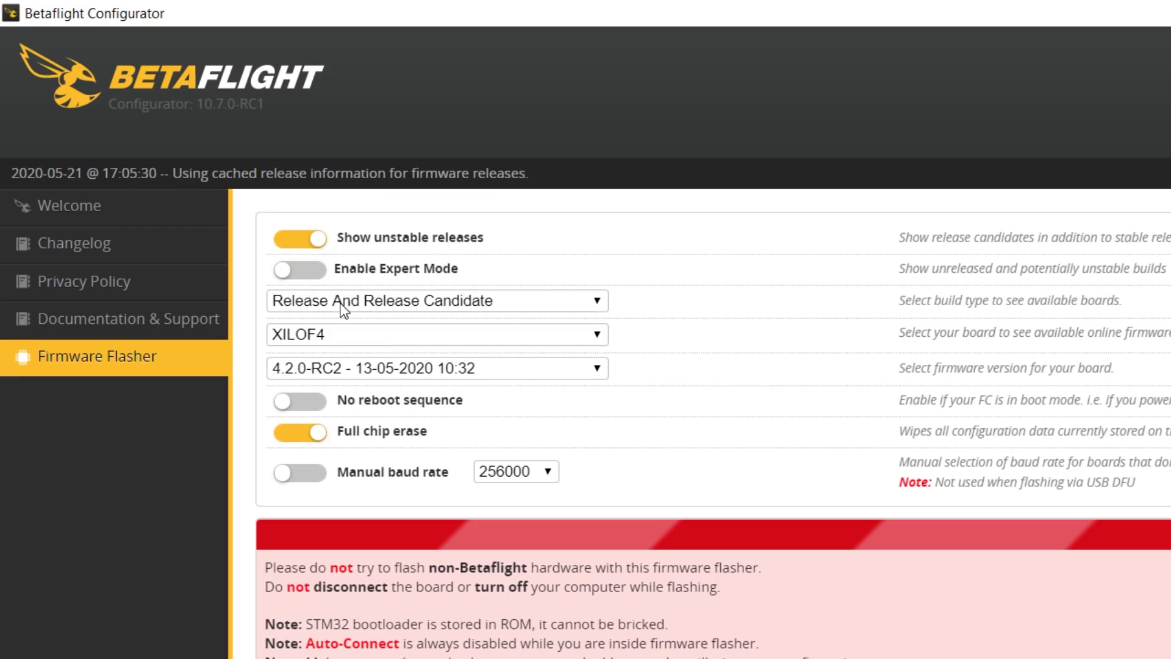
left_click(313, 345)
scroll(539, 484, "down", 2)
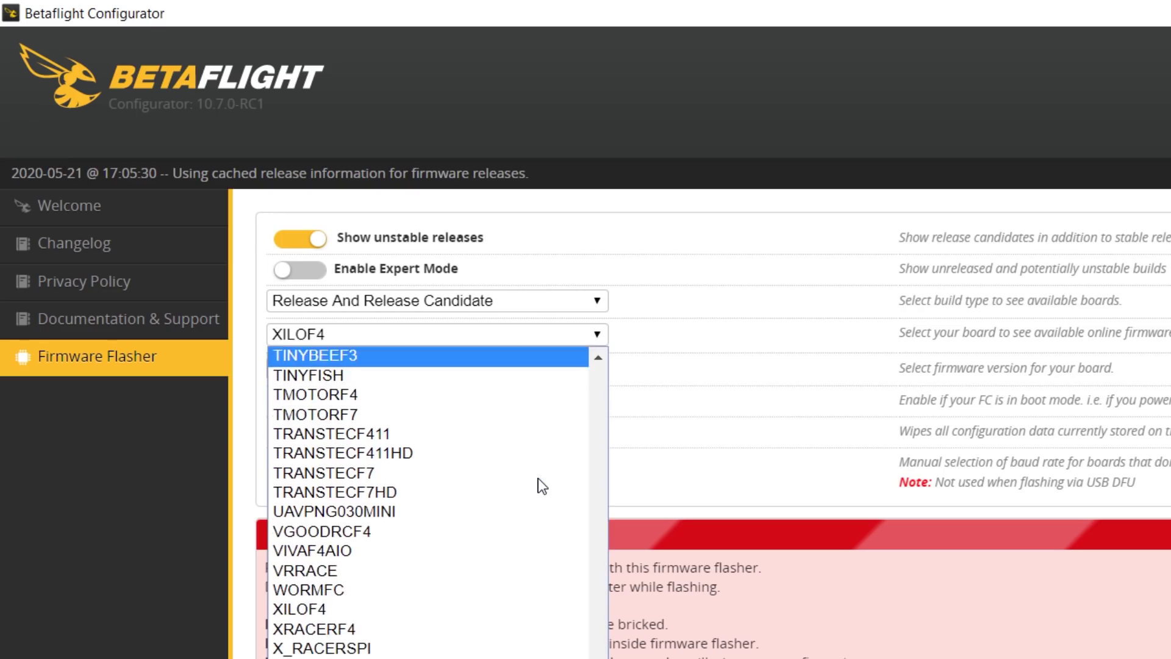
scroll(542, 488, "up", 10)
scroll(542, 488, "up", 20)
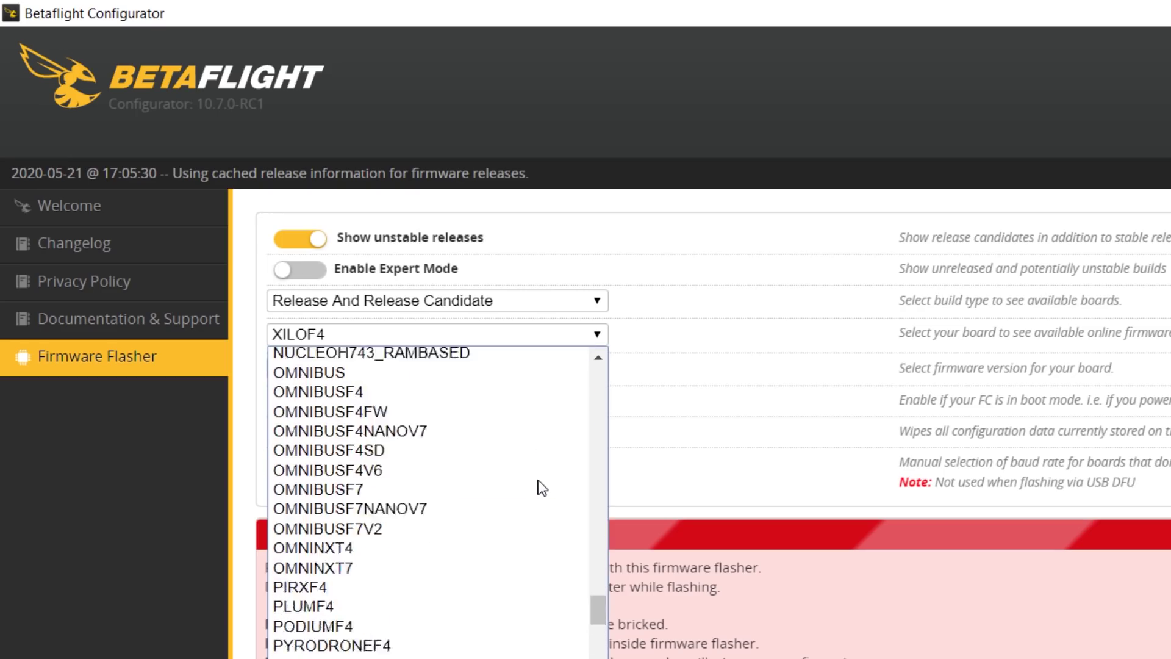
left_click(452, 541)
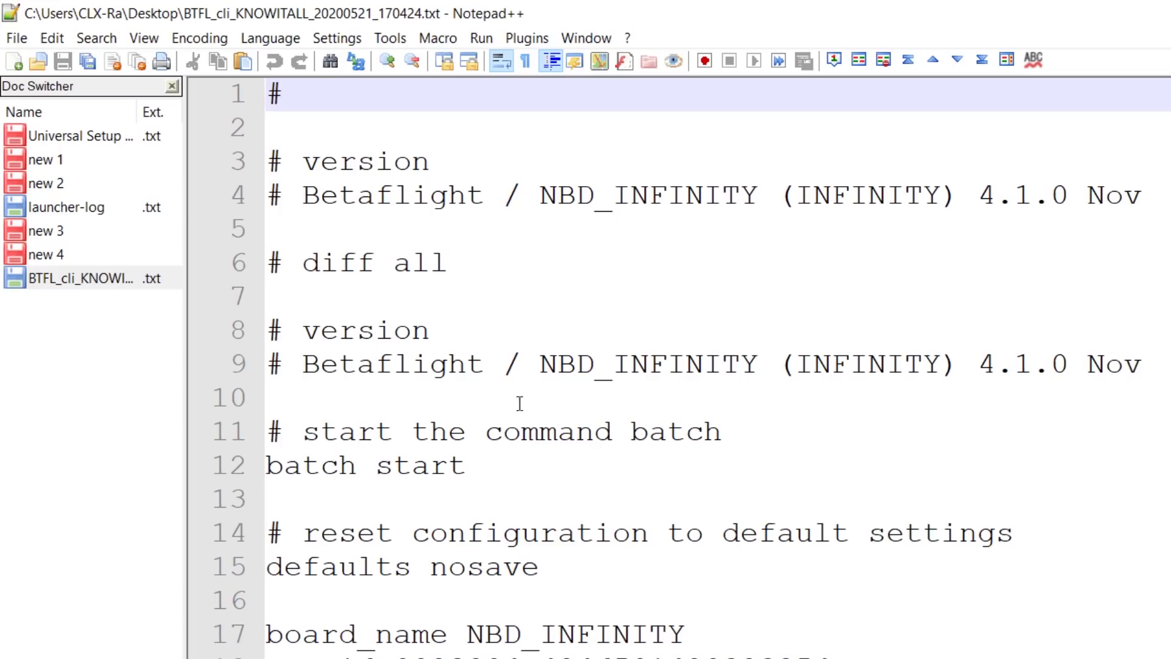
left_click_drag(539, 364, 763, 374)
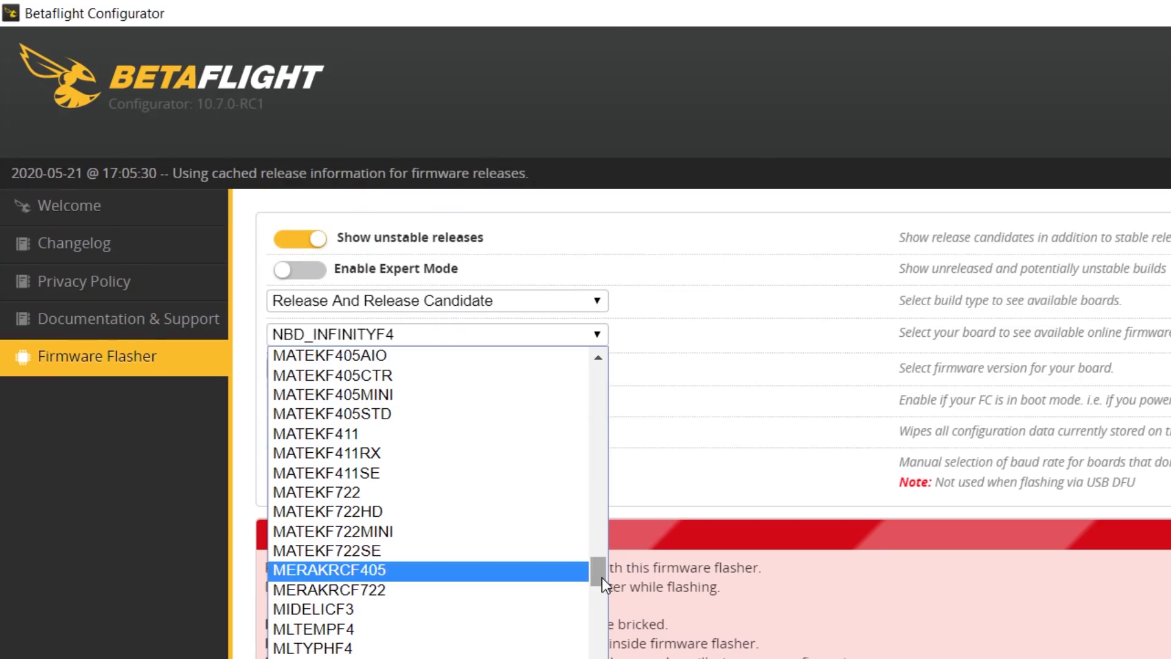
Keep board NBD_INFINITYF4 and pick firmware 4.2.0-RC2 instead of 4.1.6 for online loading.
left_click_drag(597, 575, 601, 589)
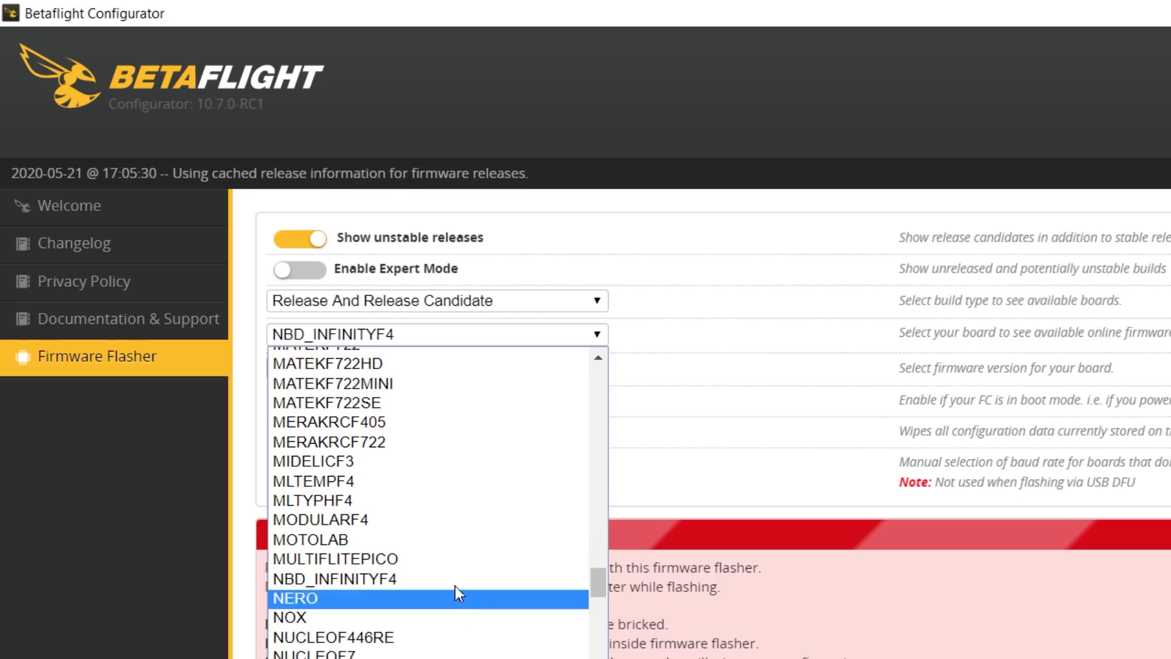
left_click(754, 388)
left_click(316, 369)
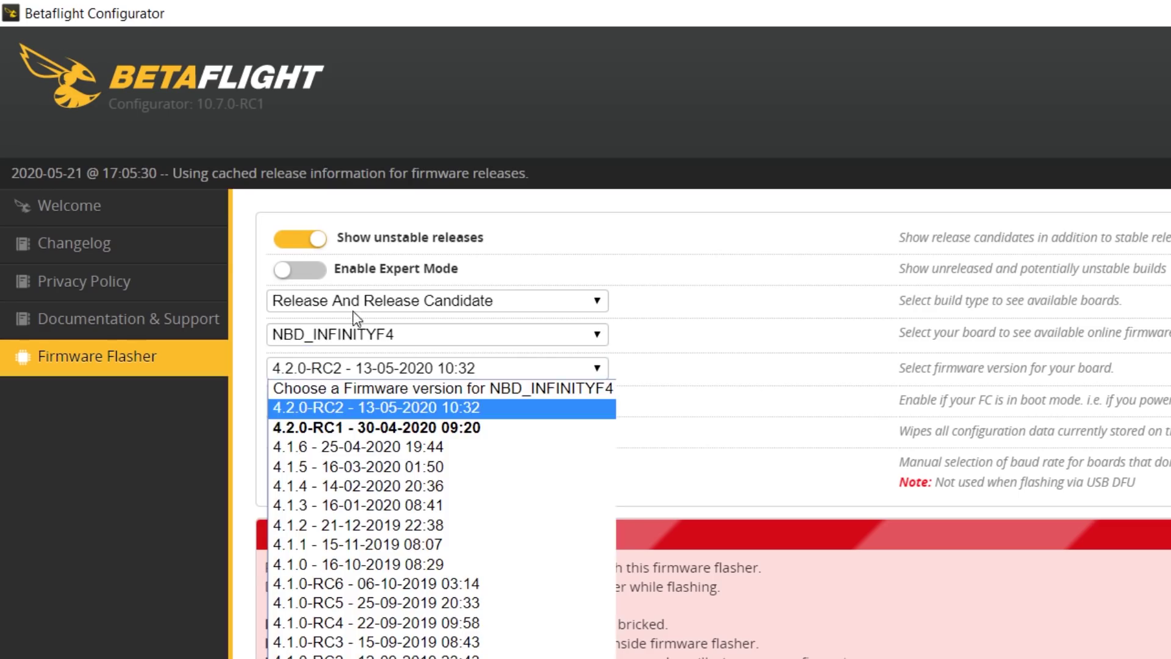
left_click(372, 447)
left_click(328, 339)
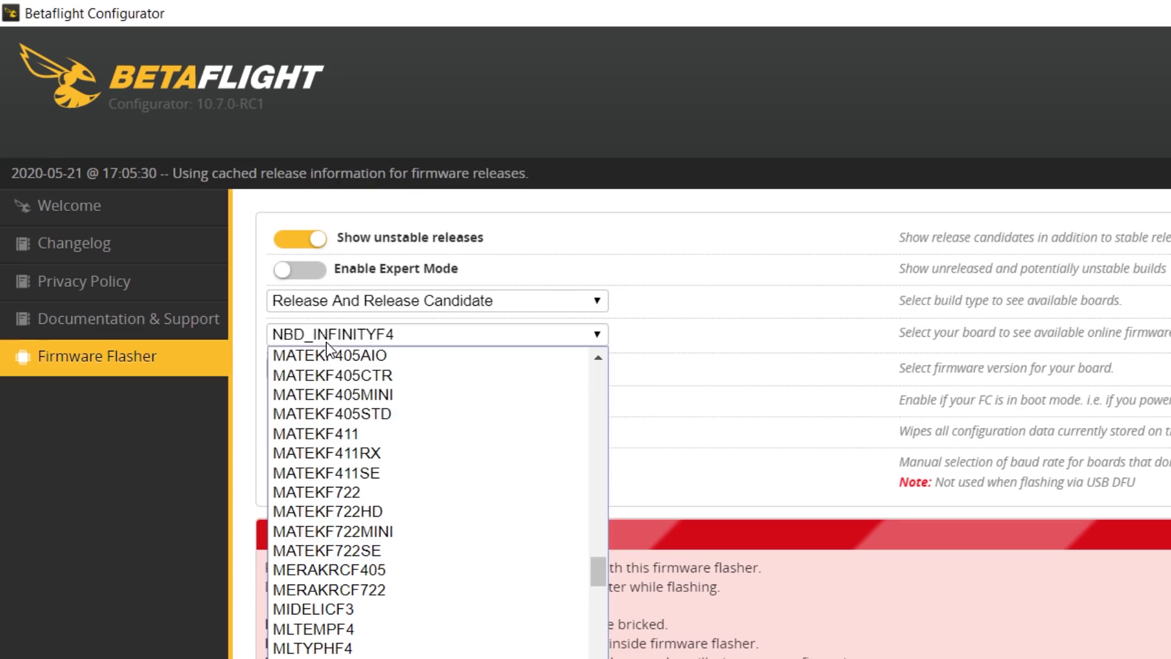
left_click_drag(600, 569, 483, 594)
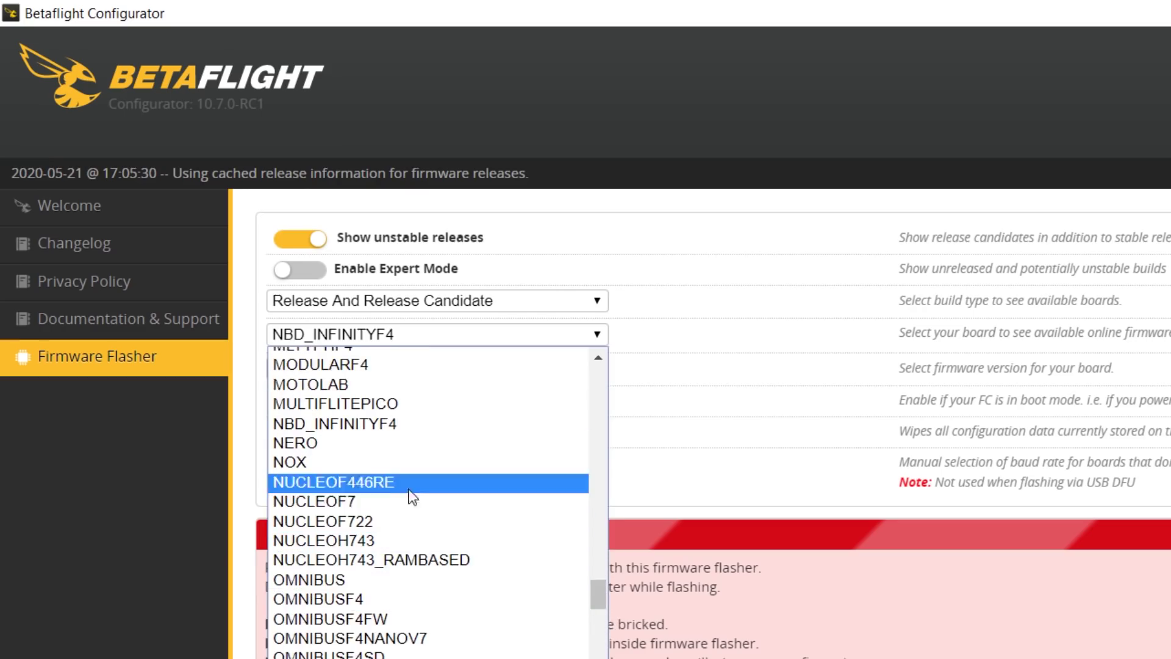
left_click(399, 424)
left_click(351, 373)
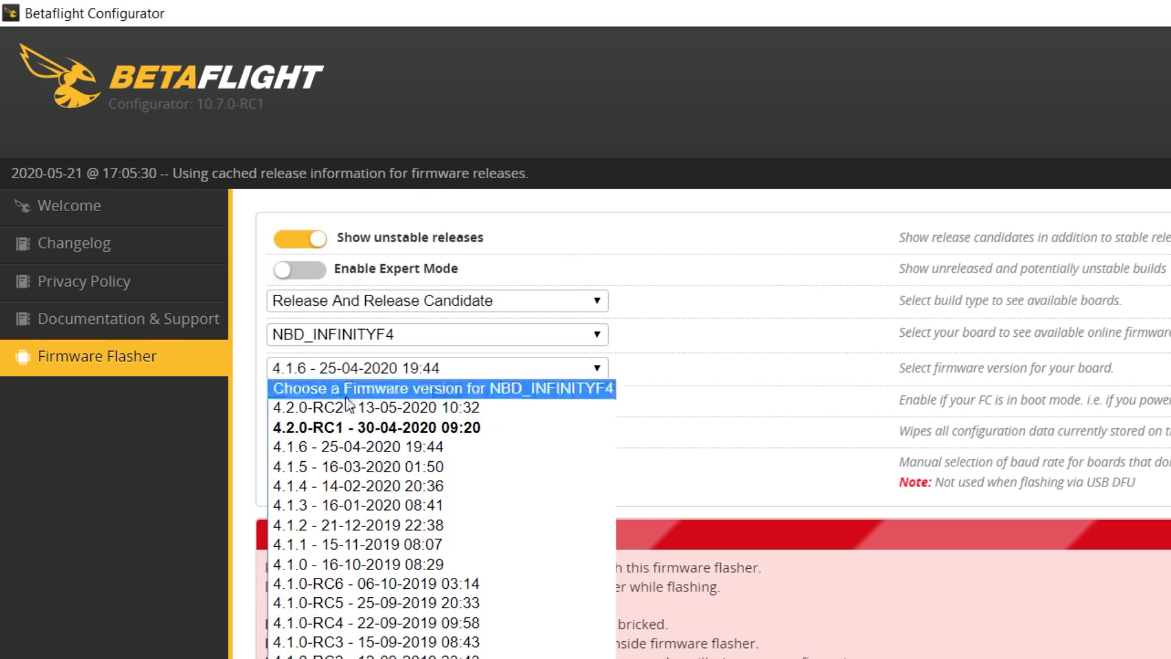
left_click(282, 409)
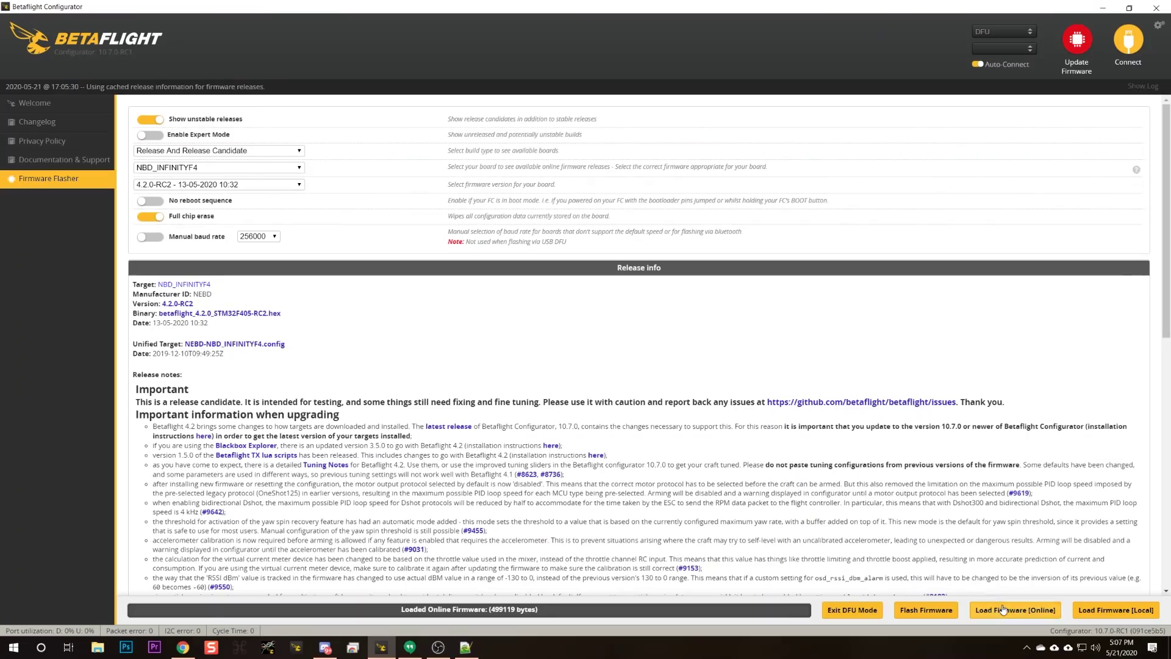
Flash 4.2.0-RC2 onto the NBD_INFINITYF4 board until Programming: SUCCESSFUL appears.
scroll(1004, 609, "down", 3)
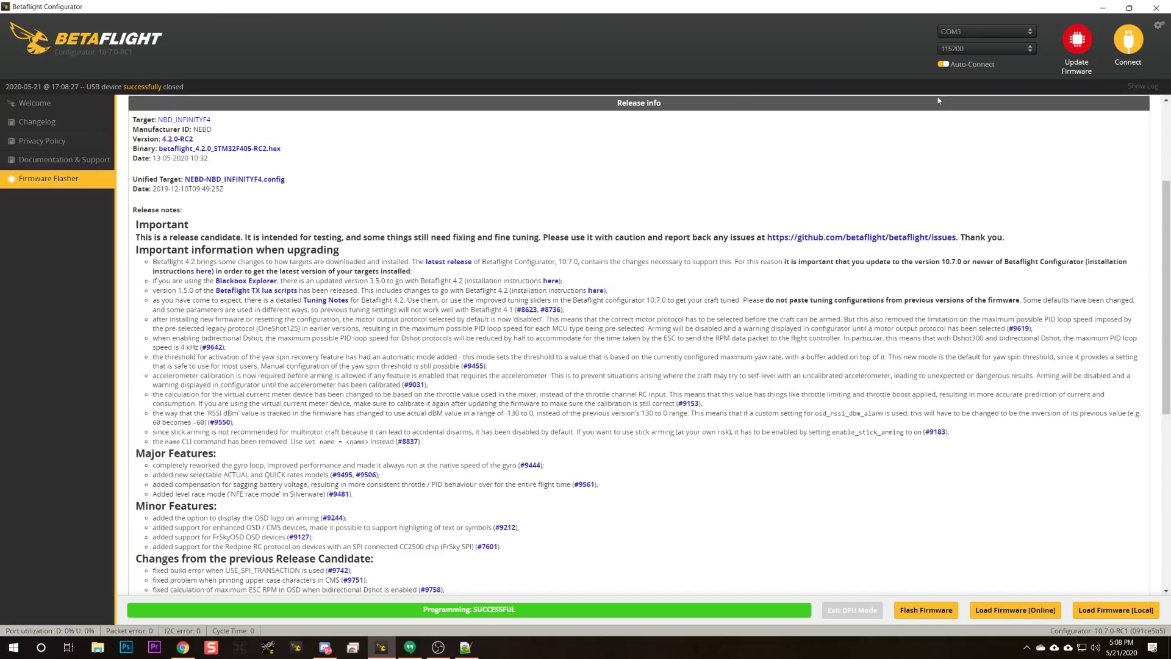
Connect to the NBD_INFINITYF4 board and apply its custom defaults on firmware 4.2.0.
left_click(1127, 43)
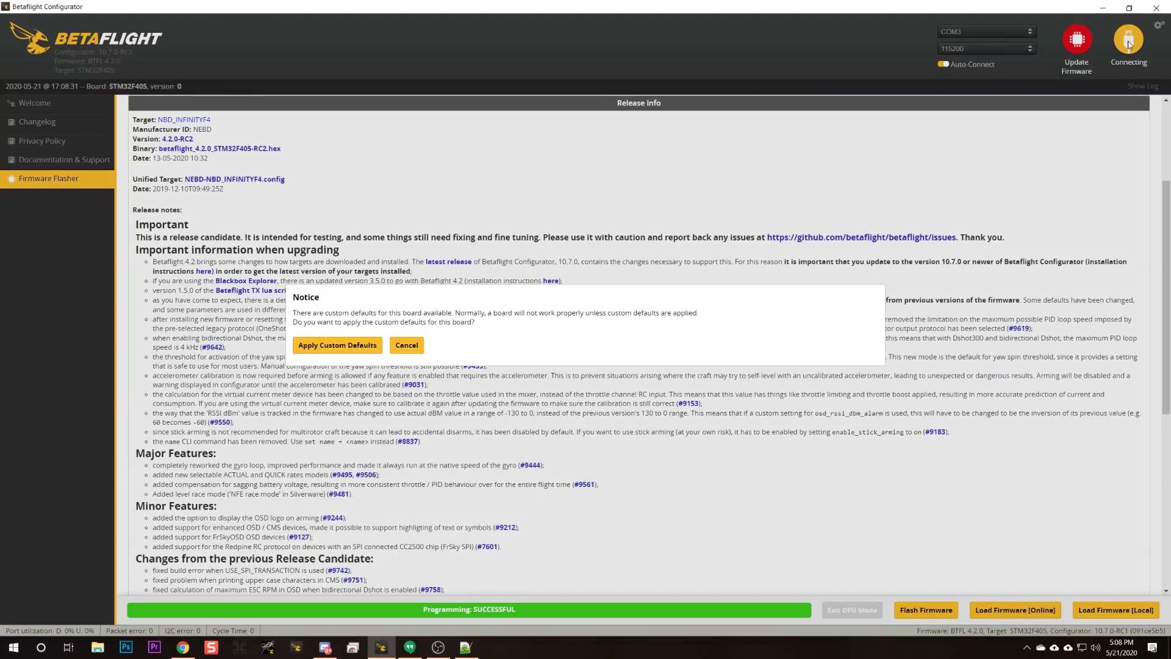
left_click(329, 346)
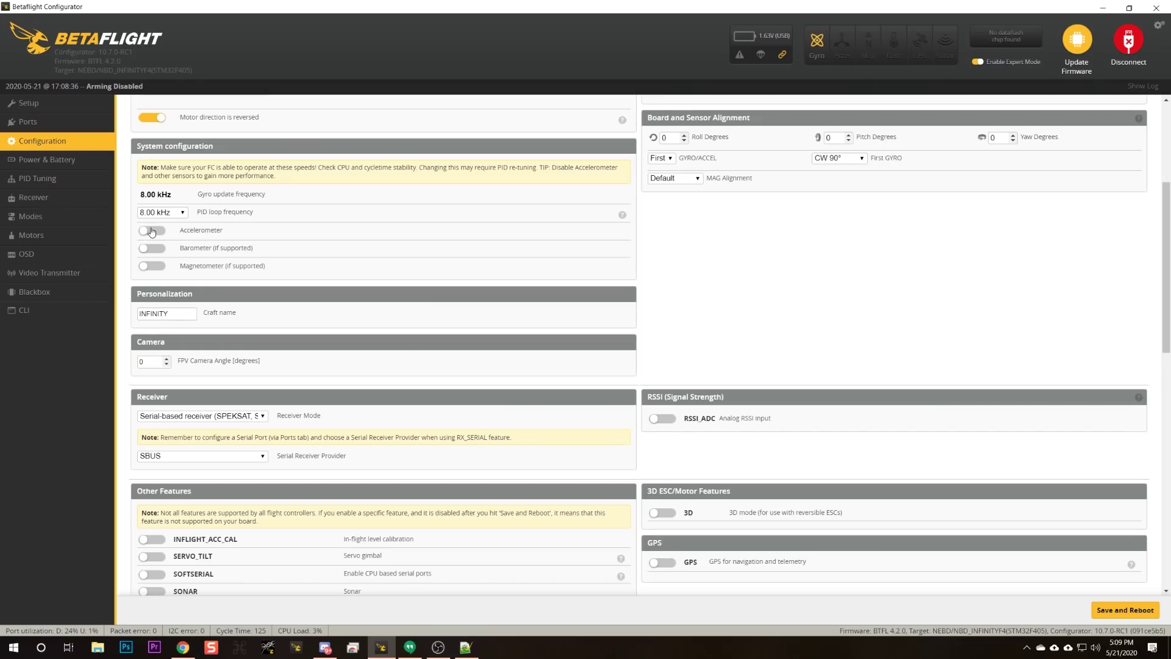
Turn on the accelerometer, save and reboot, dismiss the warning, and go to Setup.
left_click(152, 232)
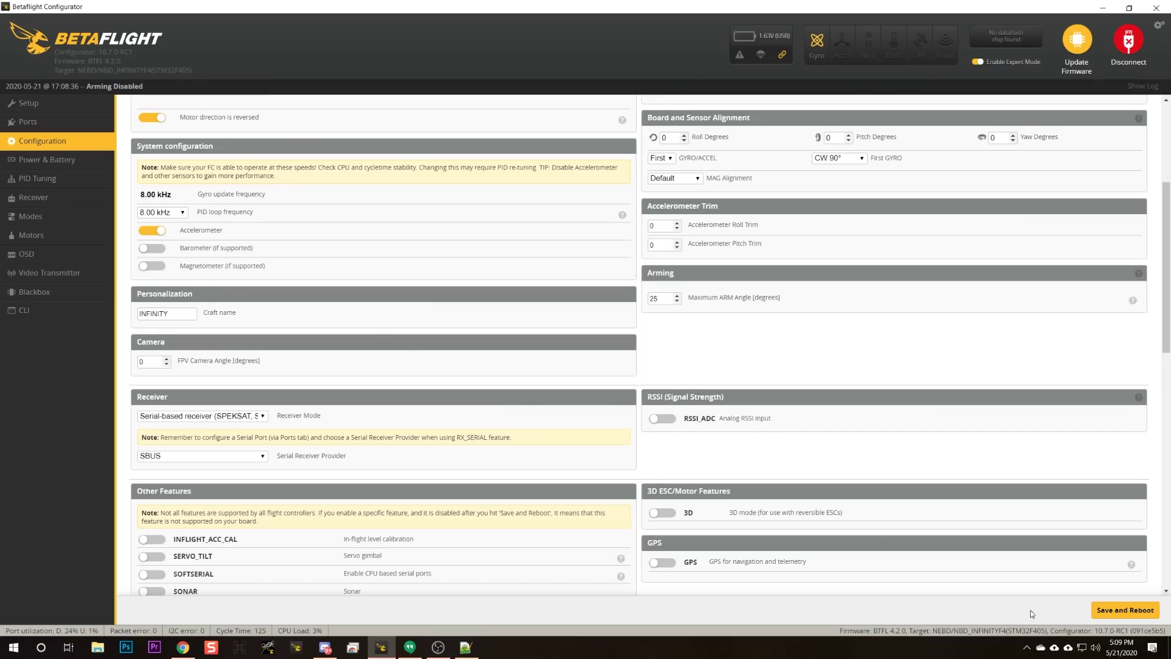
left_click(1144, 608)
left_click(314, 369)
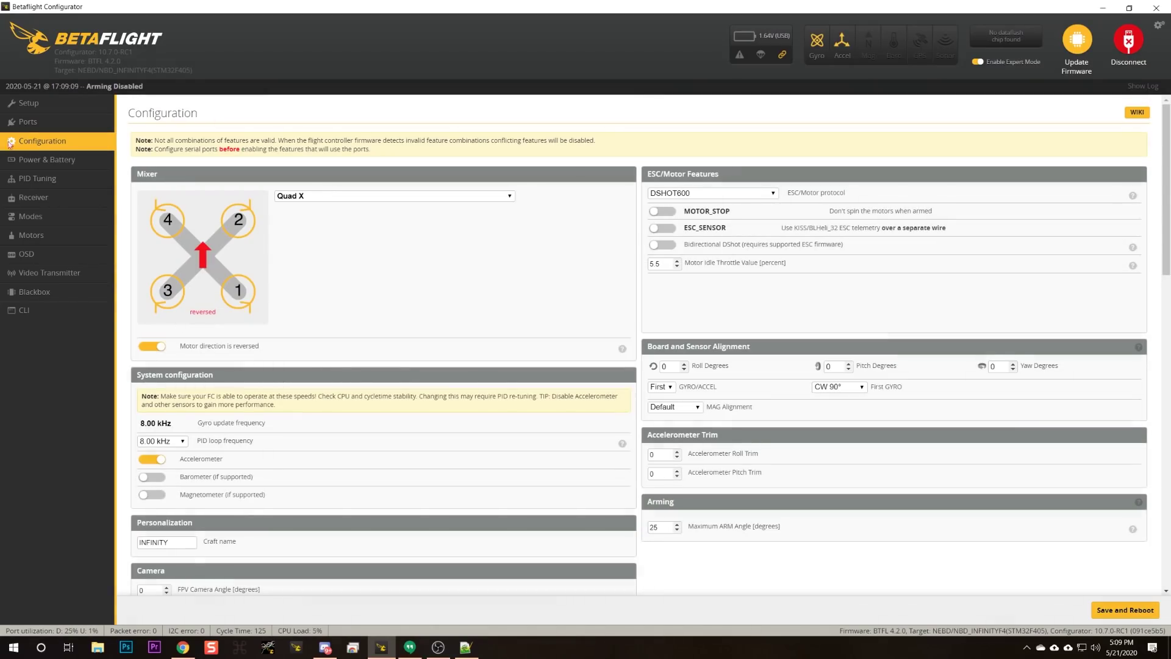
left_click(41, 108)
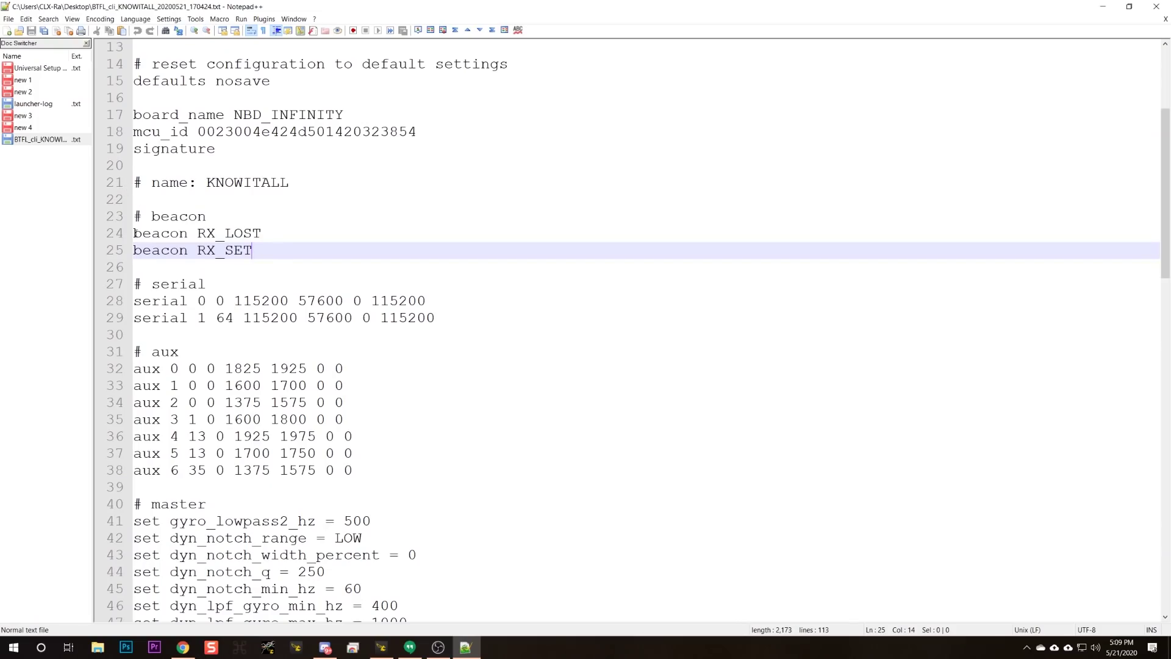
Copy the beacon, serial and aux lines 24–38 from the Notepad++ backup.
left_click(134, 233)
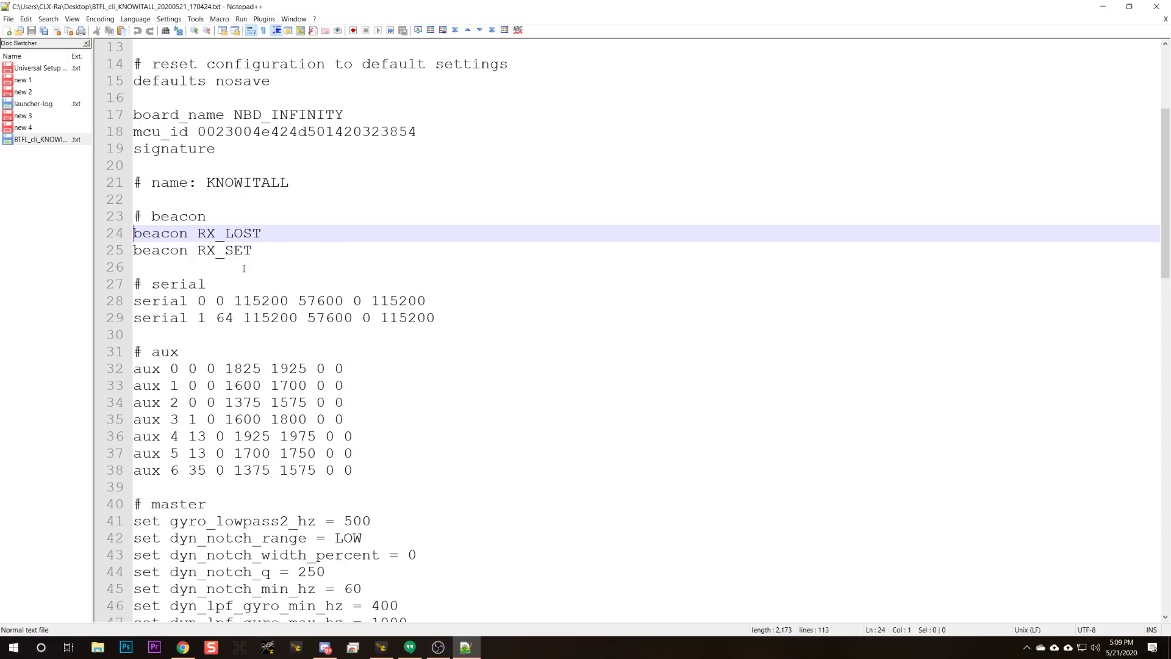
left_click_drag(146, 301, 435, 318)
left_click(128, 233)
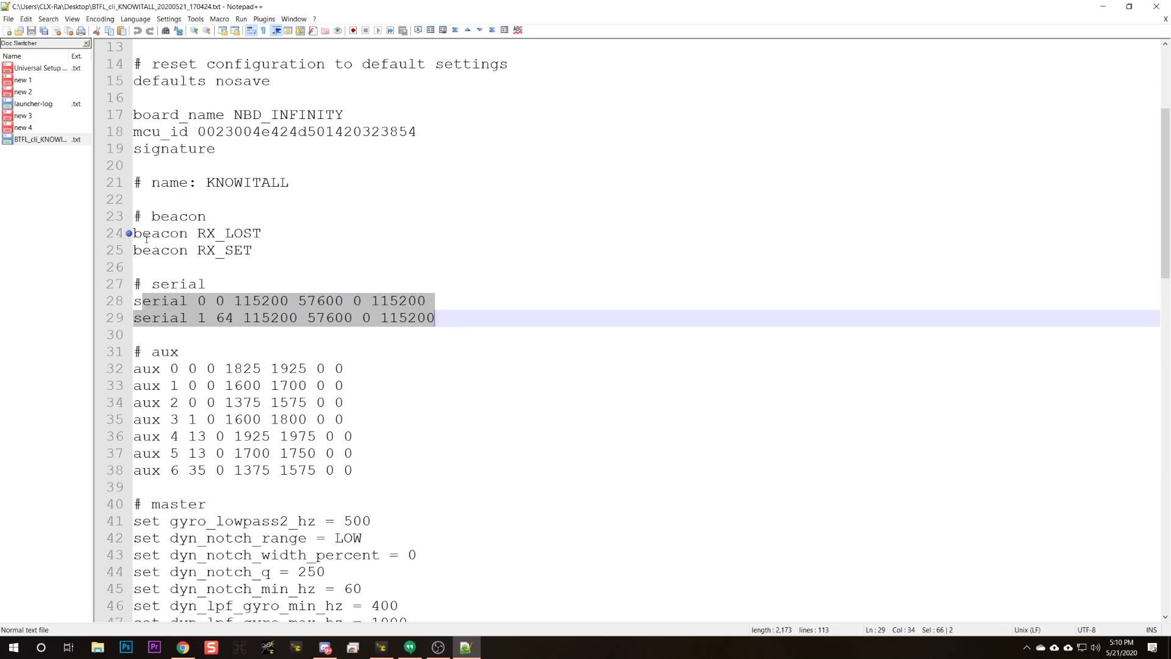
left_click(134, 233)
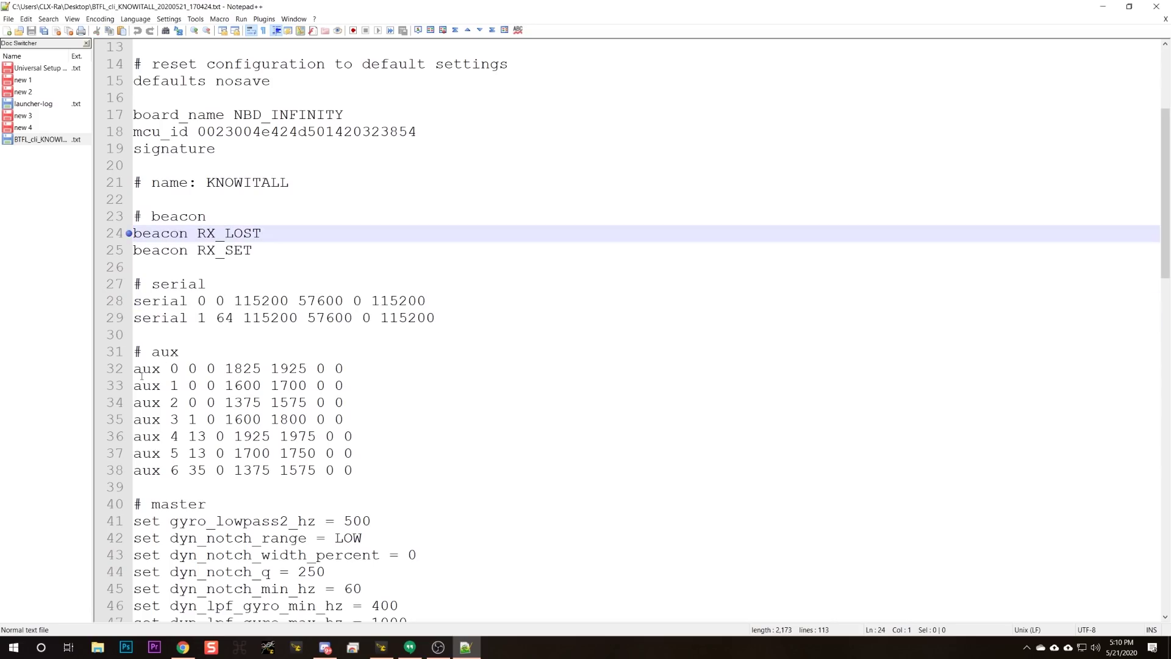
scroll(412, 421, "down", 2)
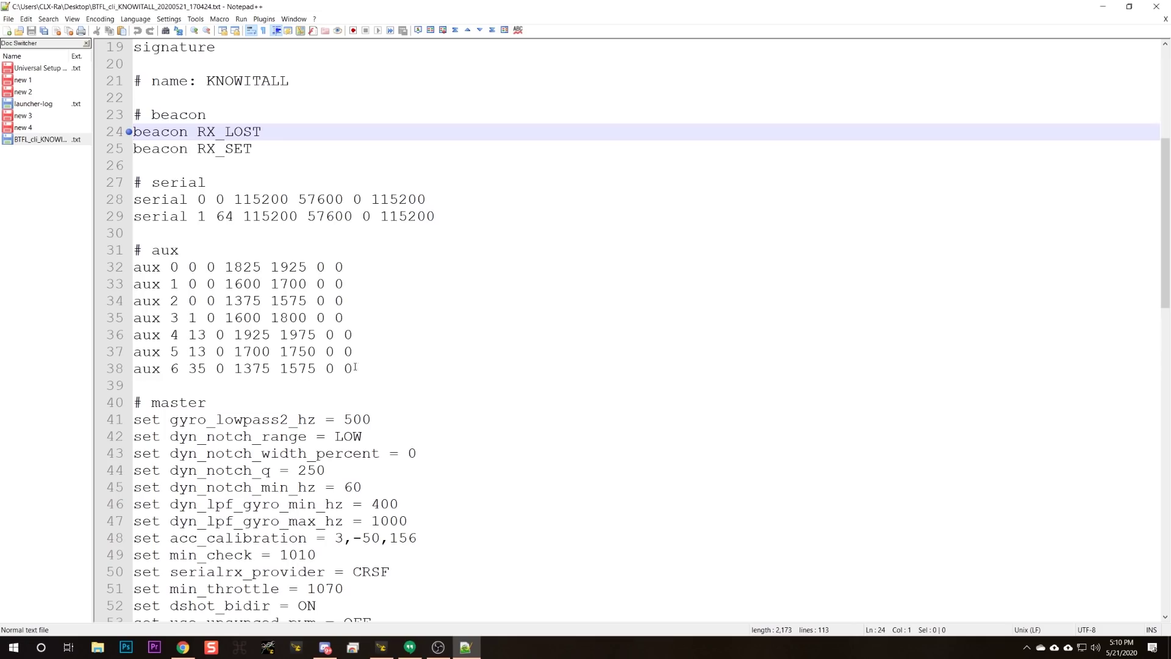
left_click(360, 368, "shift")
key("ctrl+c")
right_click(299, 329)
left_click(317, 344)
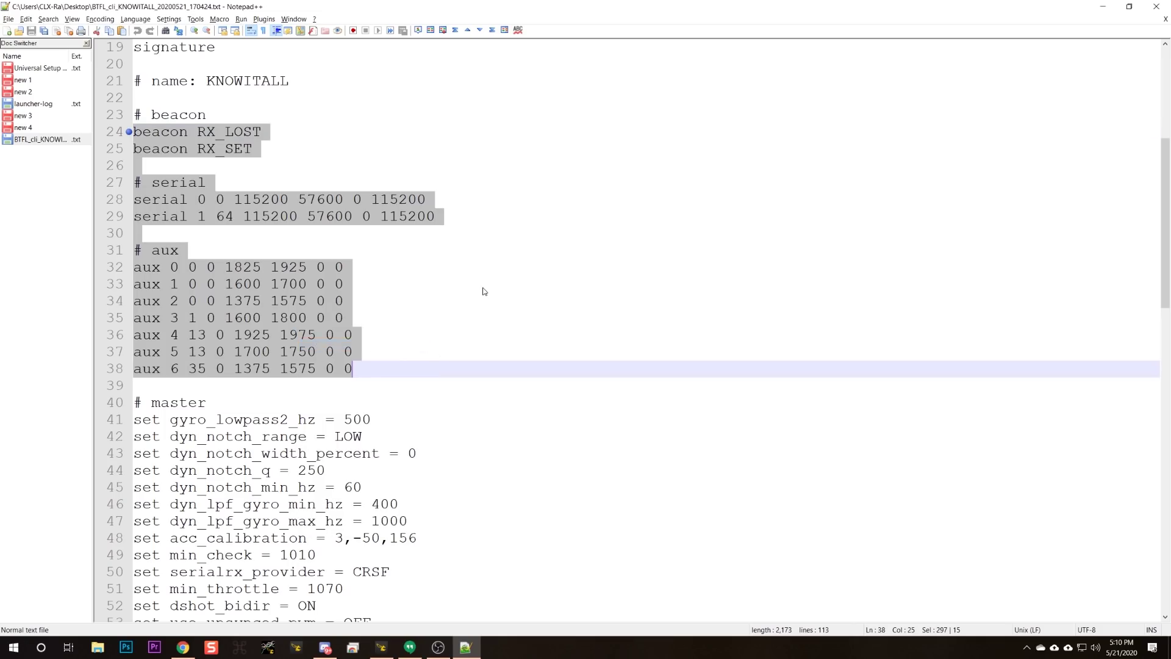
Paste those commands into the Betaflight CLI, then return to the backup file.
key("alt+Tab")
left_click(37, 310)
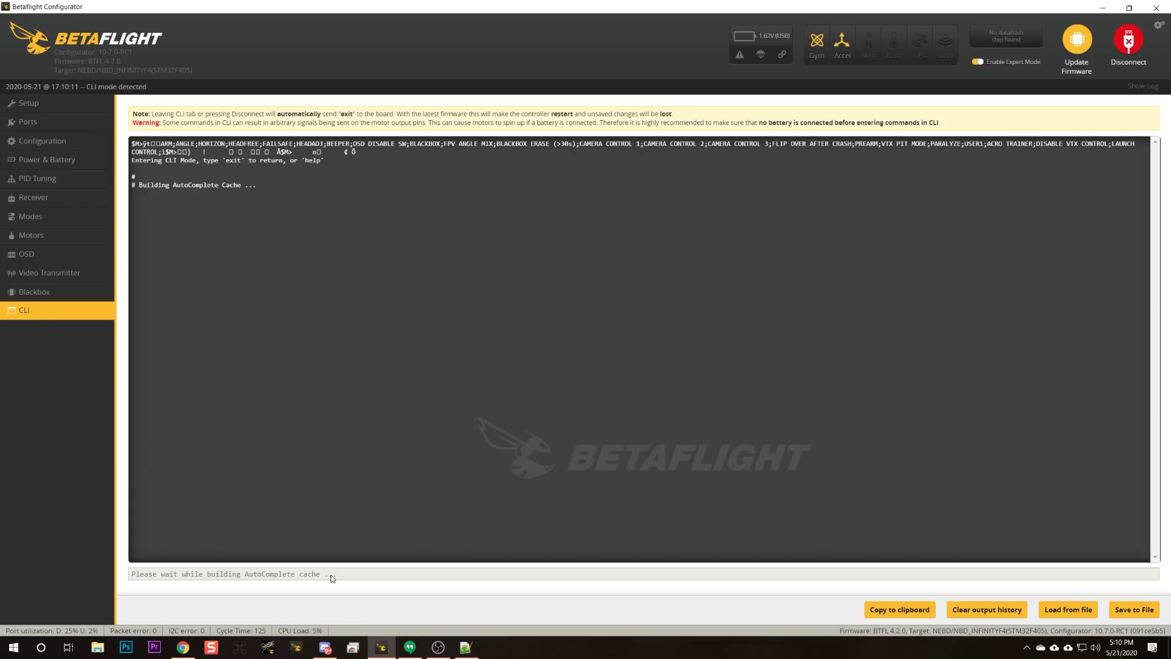
right_click(312, 574)
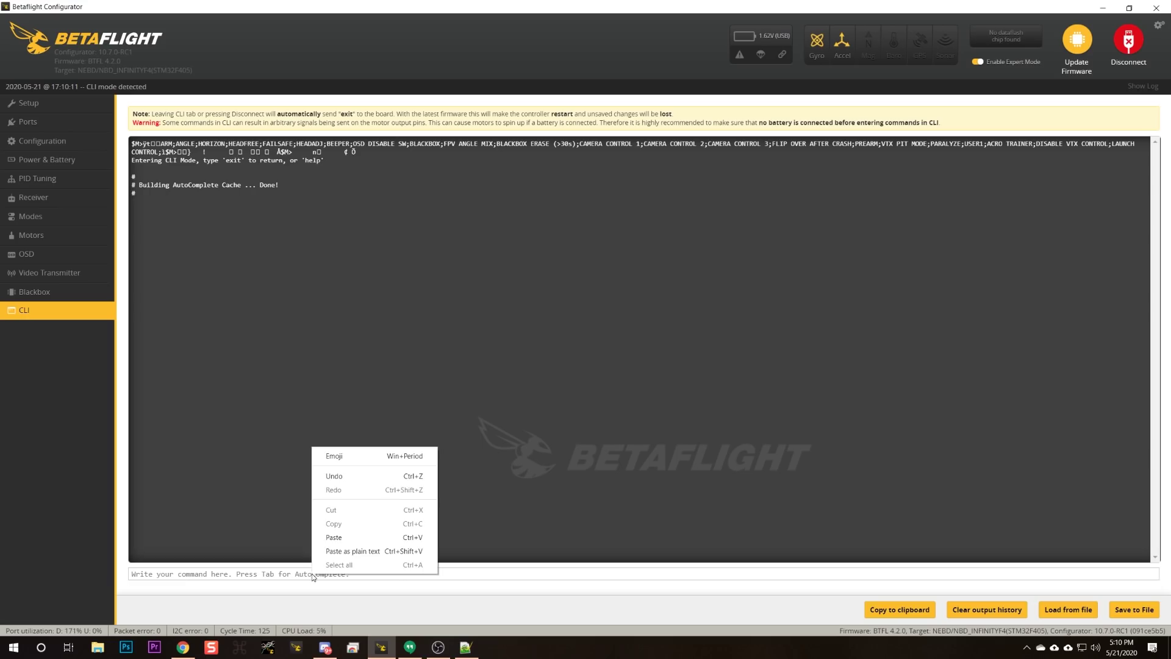
left_click(350, 536)
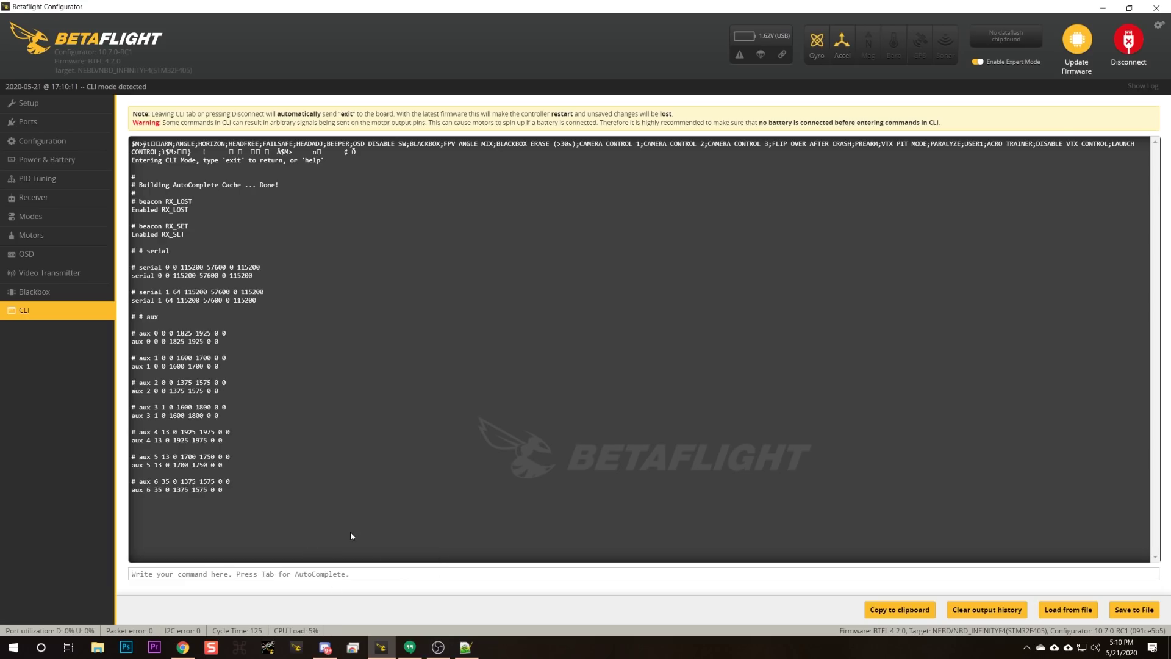
key("alt+Tab")
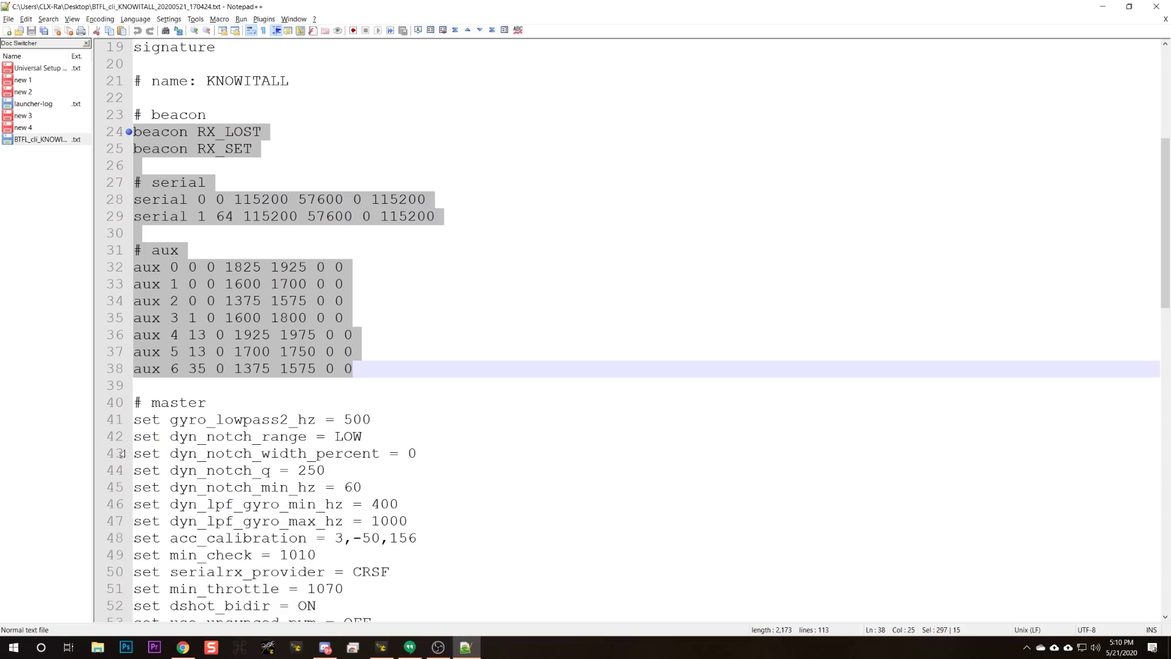
Copy the min_check and serialrx_provider lines and run them in the Betaflight CLI.
scroll(183, 419, "down", 1)
left_click_drag(160, 351, 568, 470)
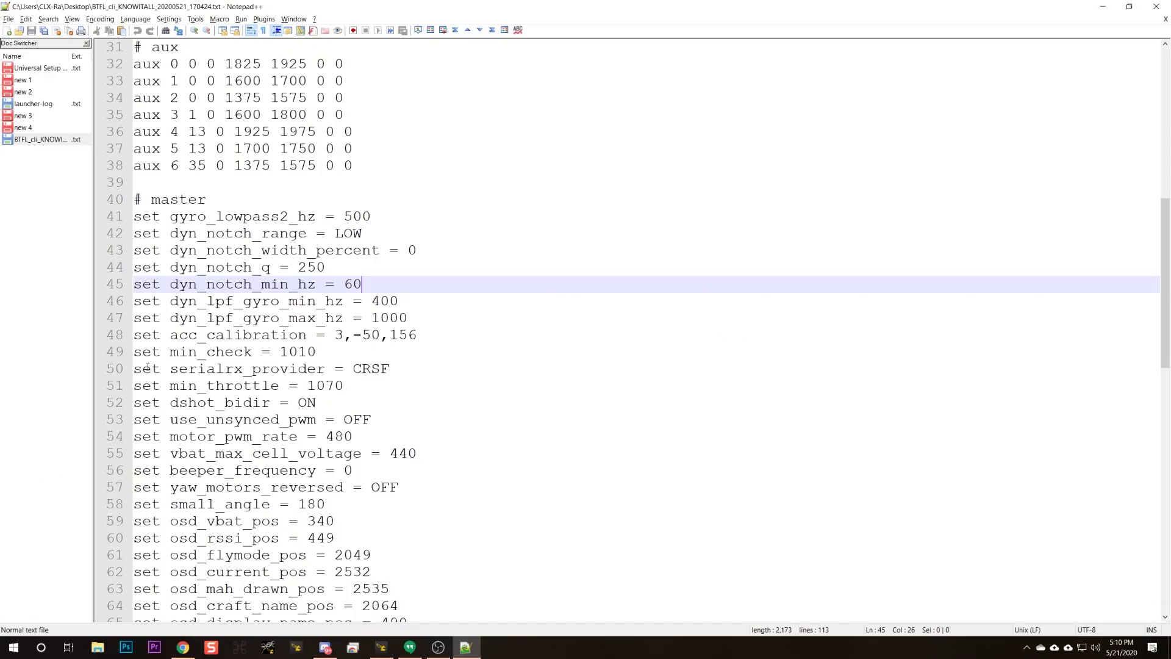
left_click(135, 352)
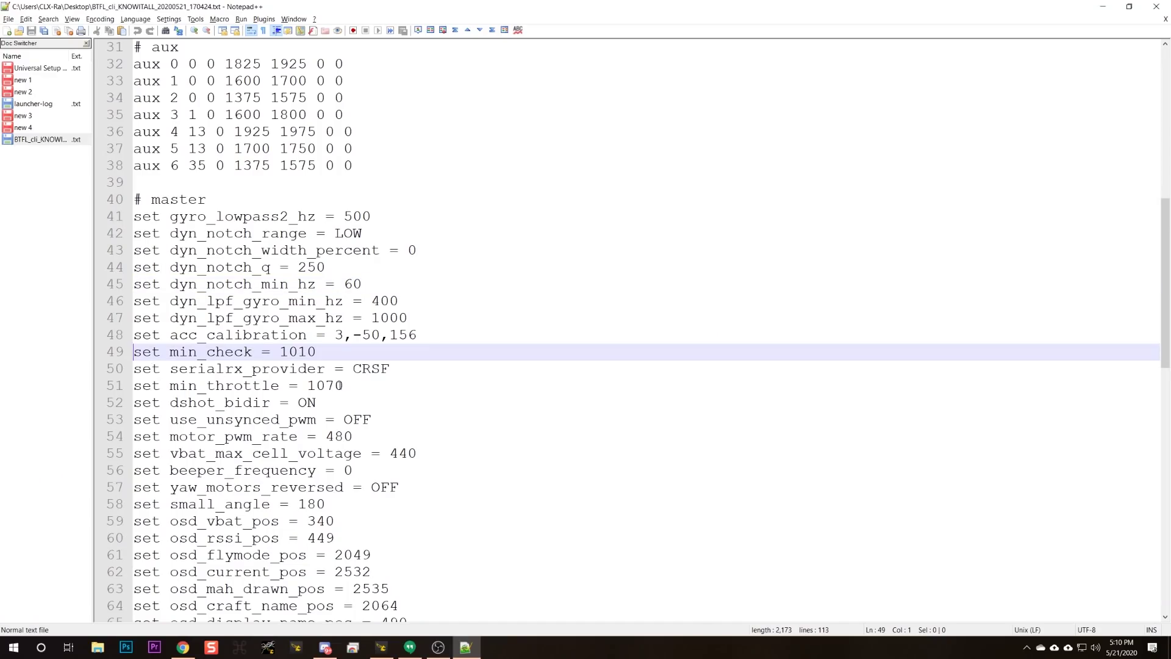
left_click(390, 369, "shift")
key("ctrl+c")
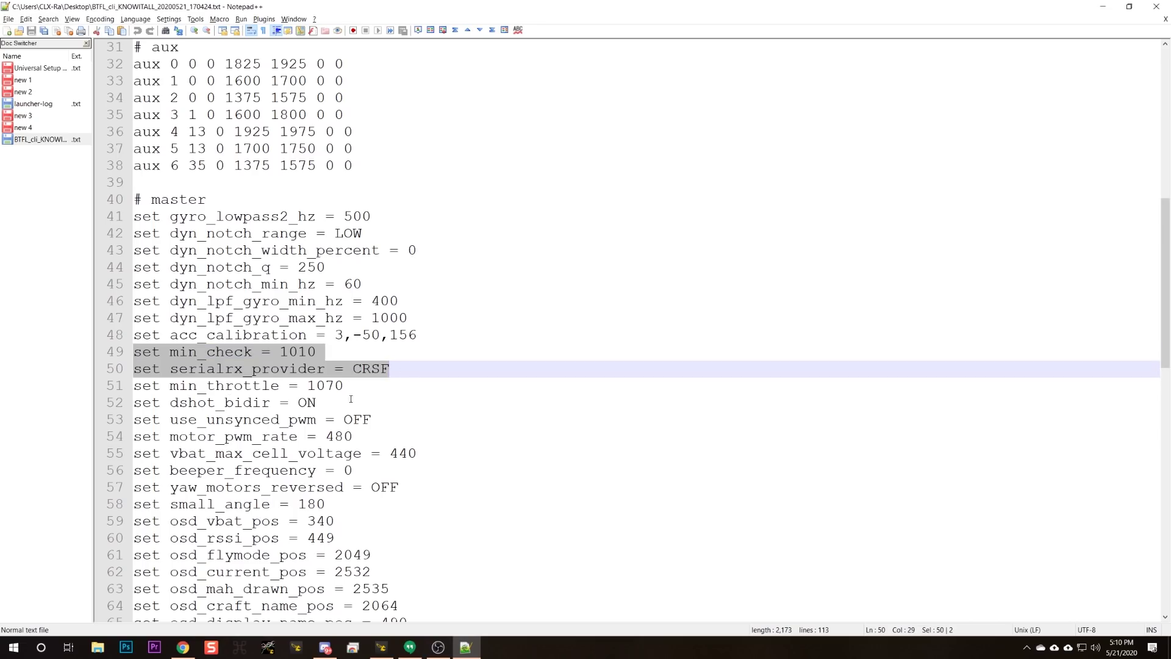
key("alt+Tab")
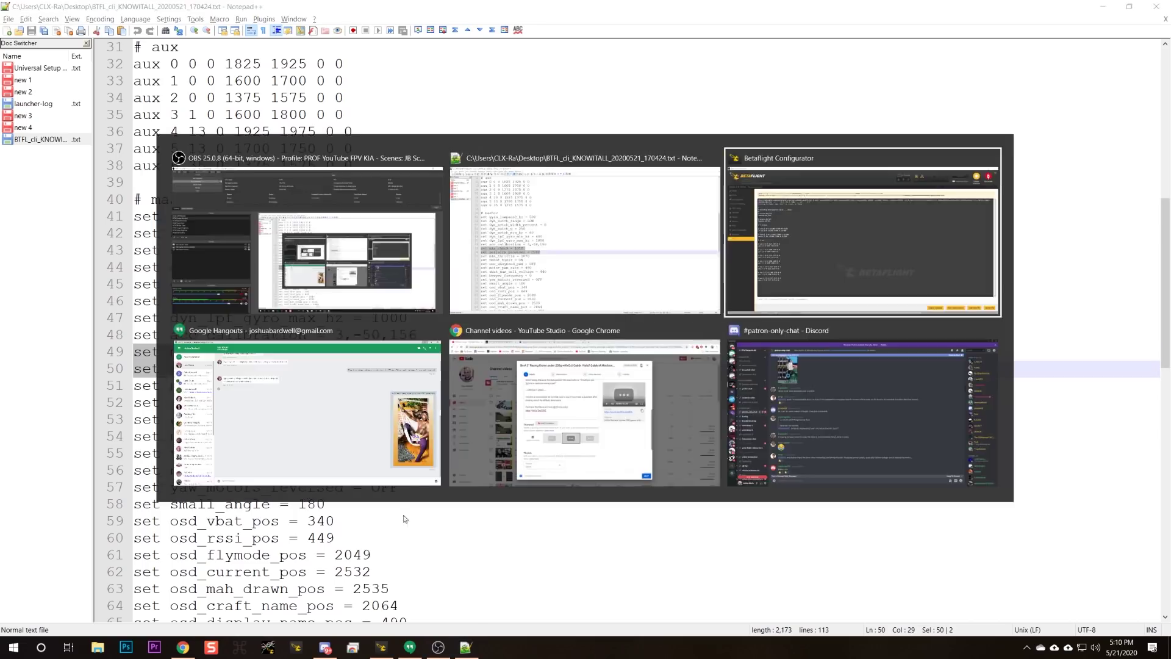
key("ctrl+v")
key("Return")
Copy the small_angle, OSD position and name lines and run them in the CLI.
key("alt+Tab")
key("alt+Tab")
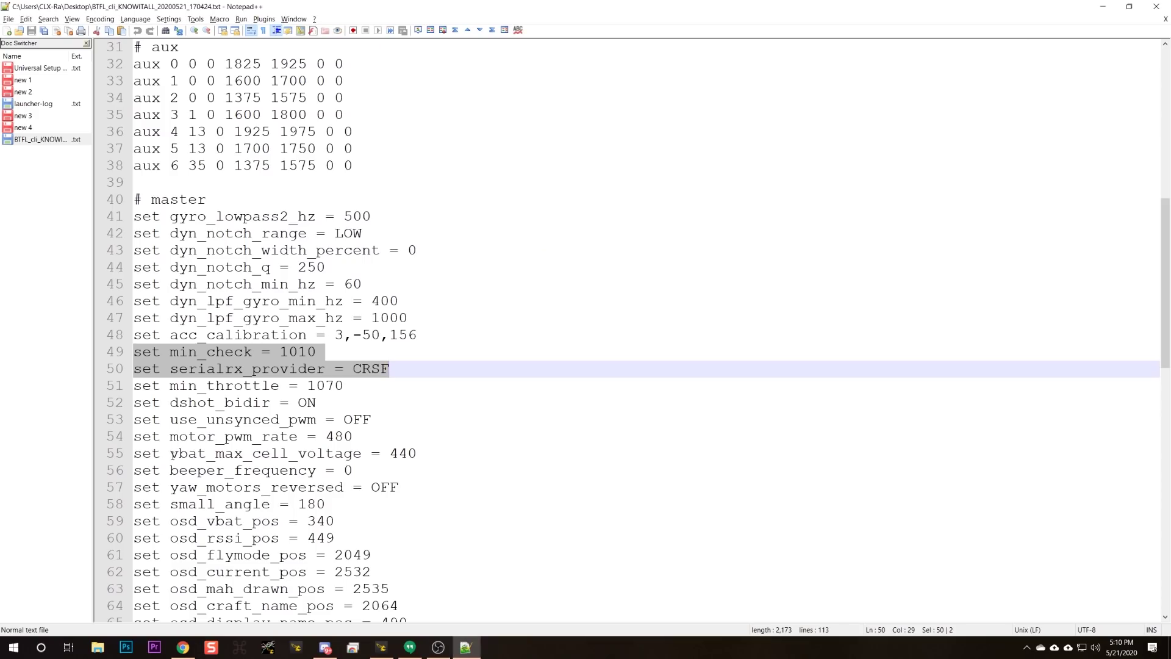
scroll(181, 446, "down", 2)
left_click_drag(135, 403, 341, 403)
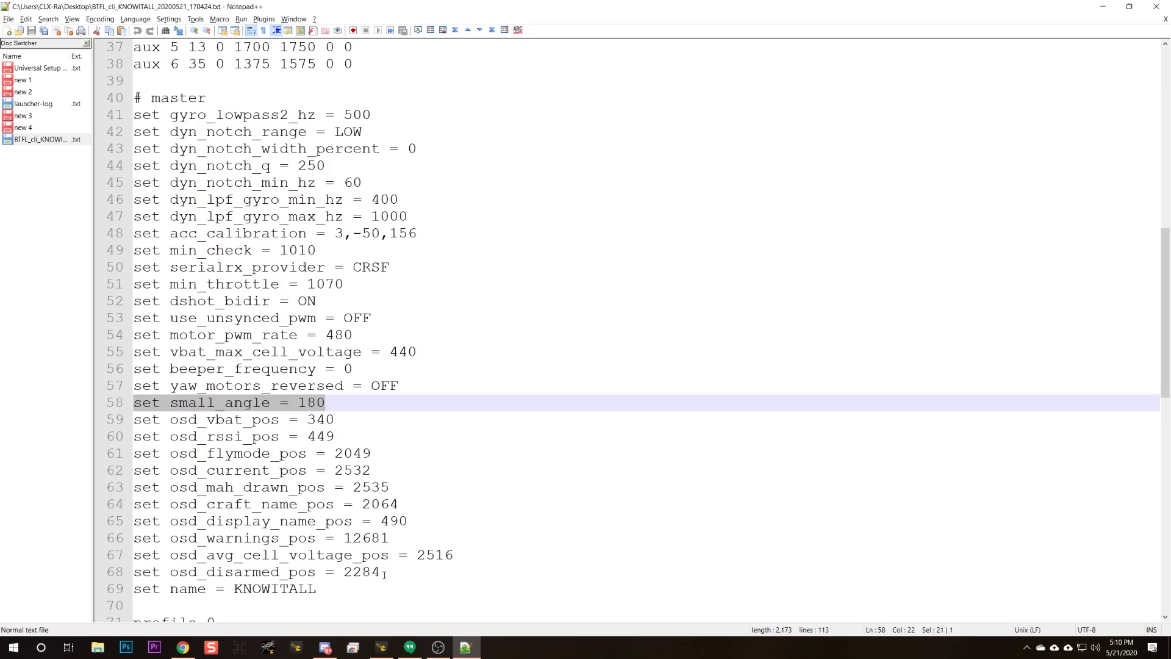
left_click(329, 603, "shift")
key("ctrl+c")
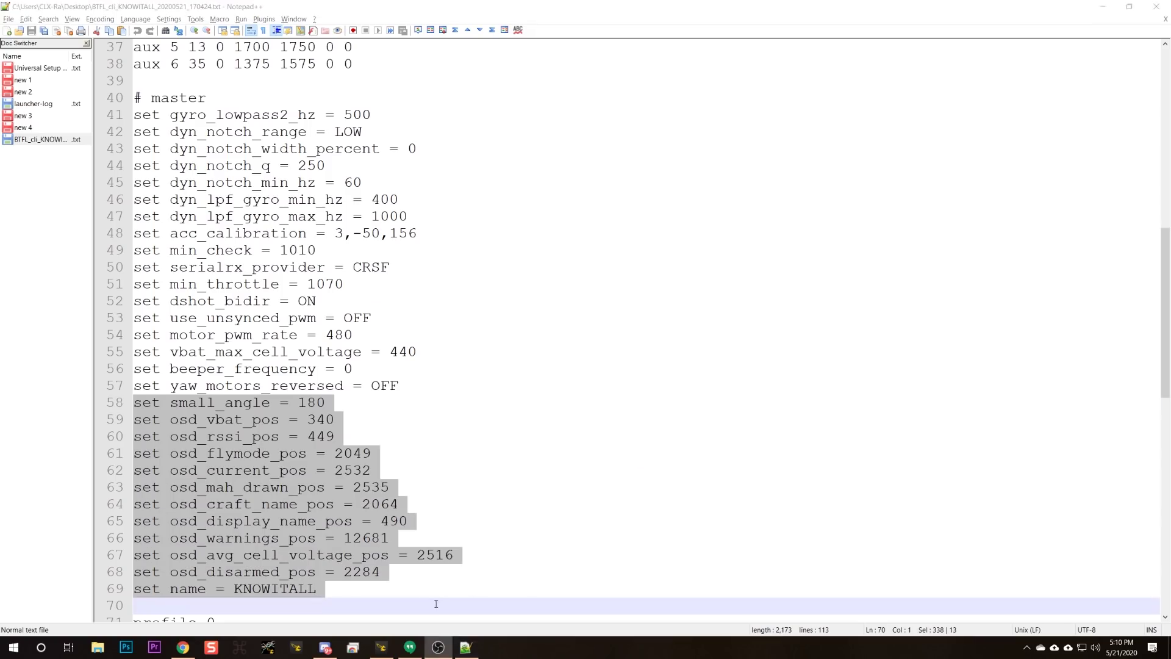
key("alt+Tab")
left_click(380, 574)
key("ctrl+v")
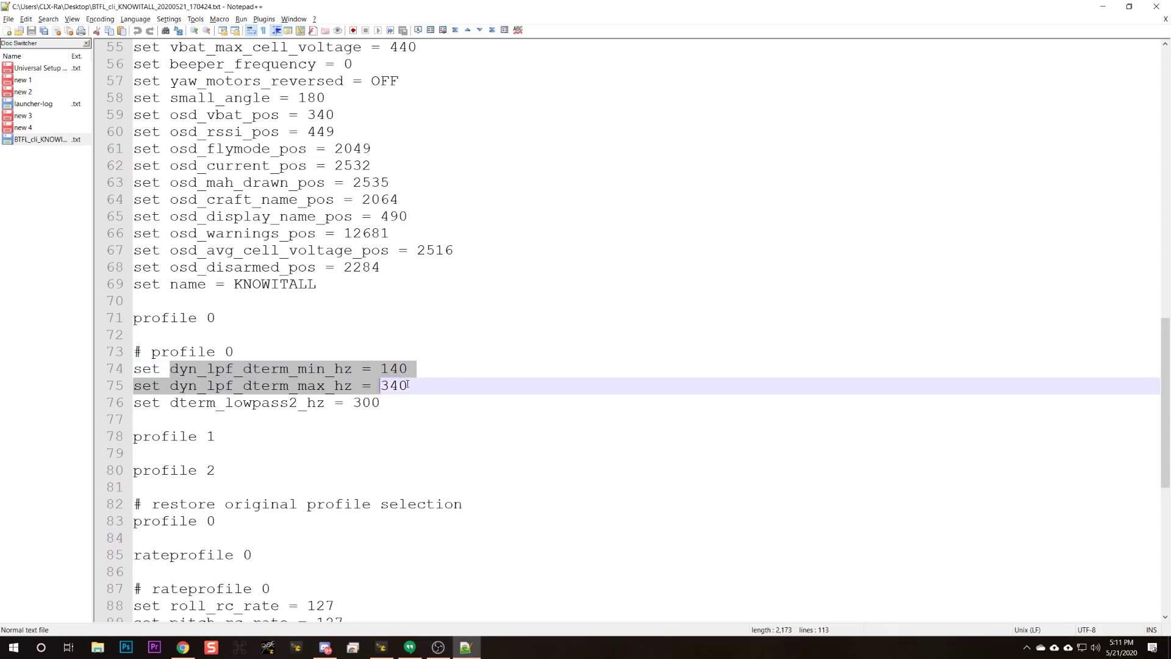
Select the D-term lowpass lines, then the roll, pitch and yaw rate lines.
left_click_drag(379, 386, 456, 392)
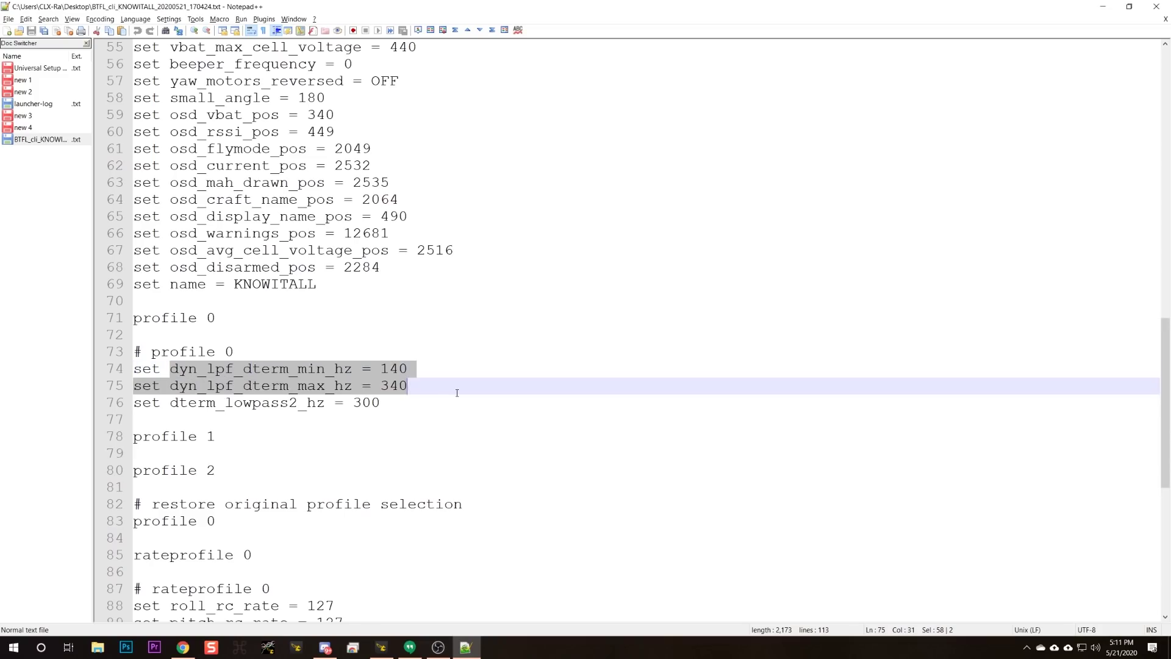
scroll(457, 392, "down", 6)
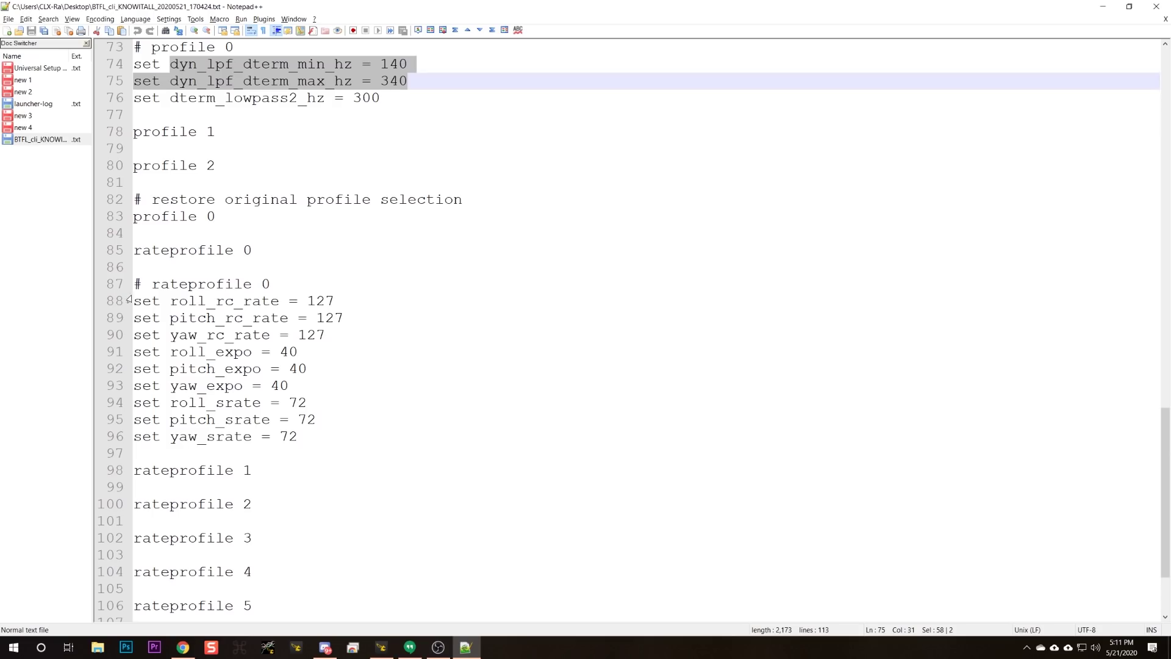
left_click_drag(135, 300, 396, 446)
Paste the roll, pitch and yaw rate lines into the CLI and run save.
right_click(279, 402)
left_click(263, 399)
key("alt+Tab")
key("ctrl+v")
type("s")
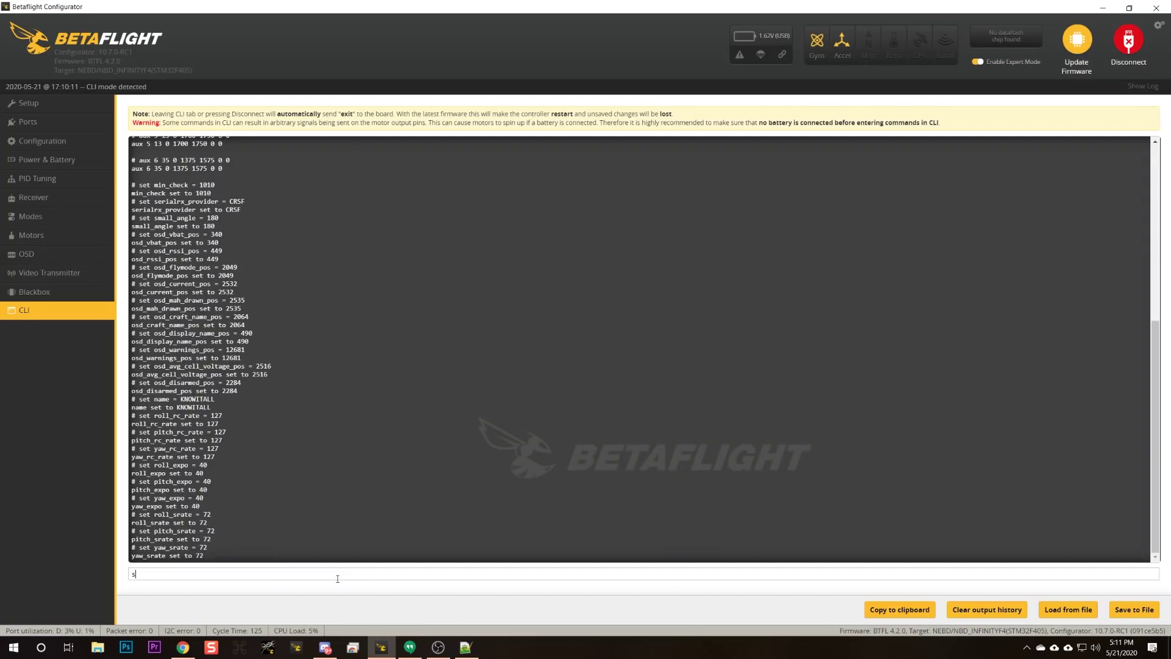
type("ave")
key("Return")
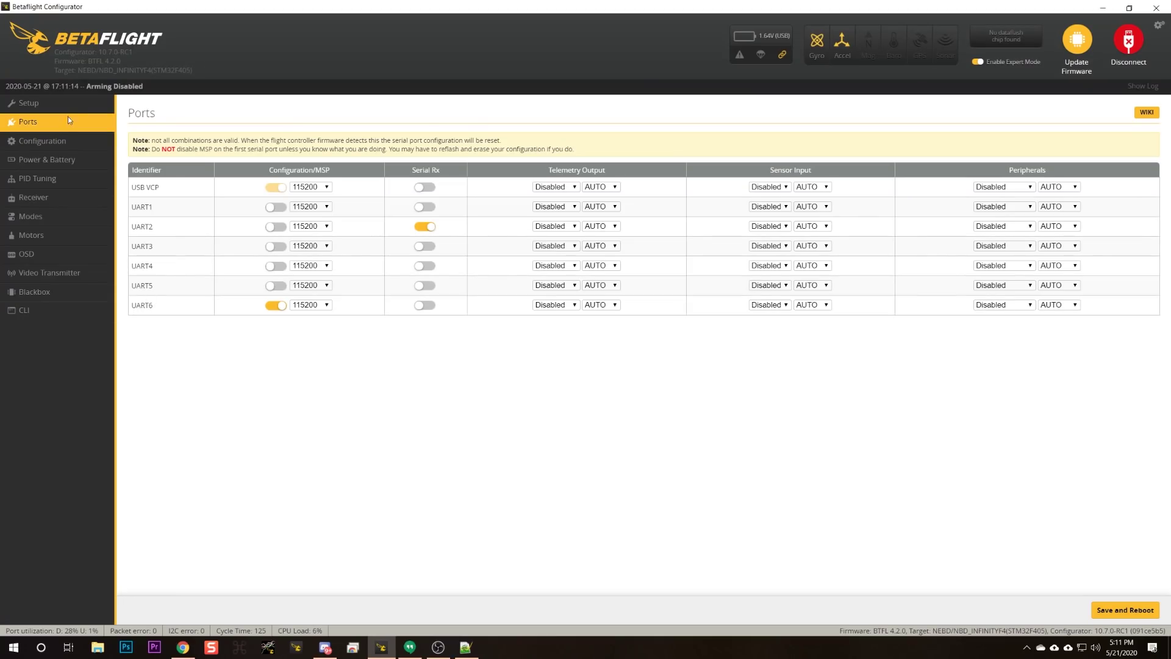
Open the Configuration page after confirming dshot_bidir is on in the Notepad++ CLI backup.
left_click(54, 141)
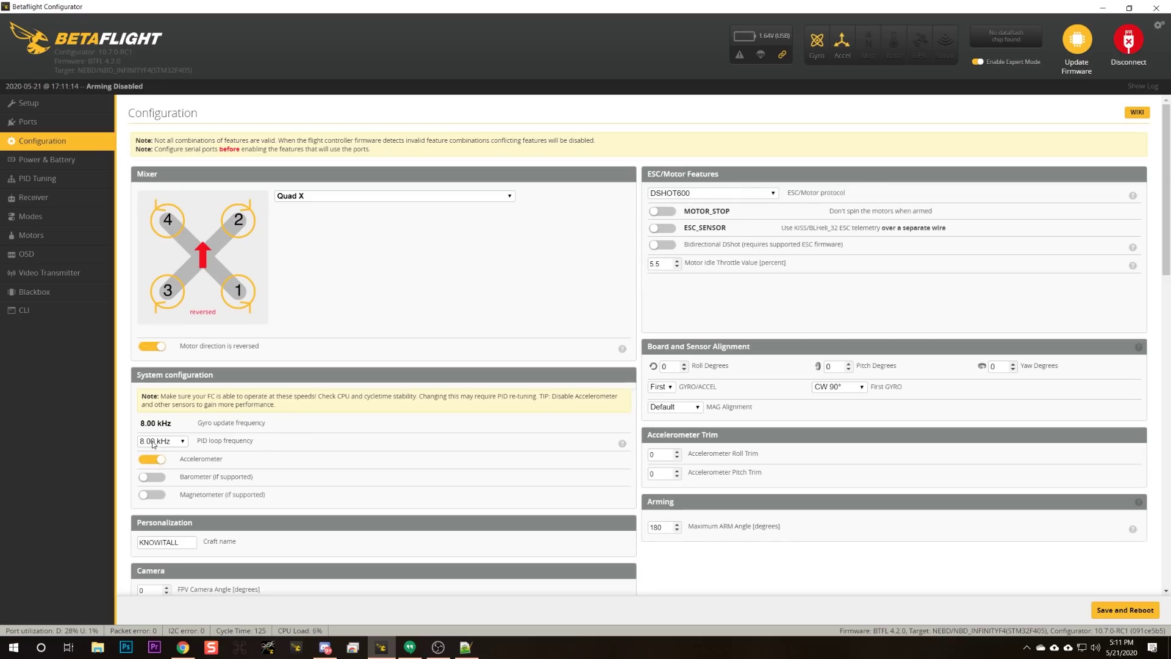
left_click(466, 648)
scroll(374, 444, "up", 15)
left_click_drag(134, 454, 443, 480)
left_click(447, 447)
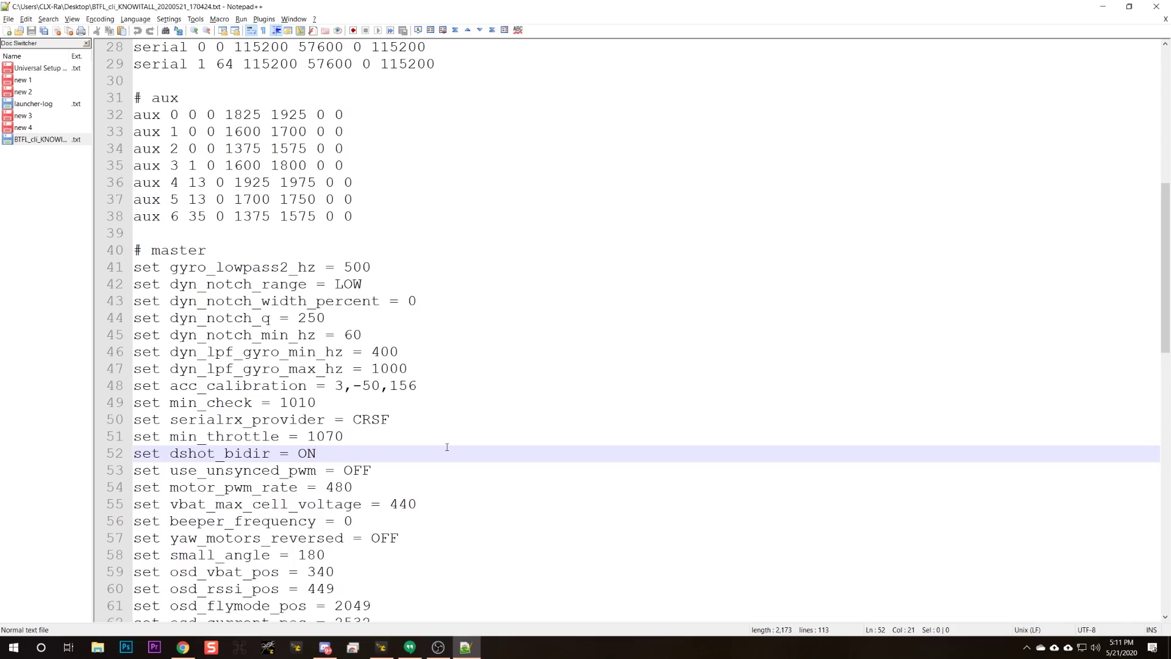
left_click(381, 648)
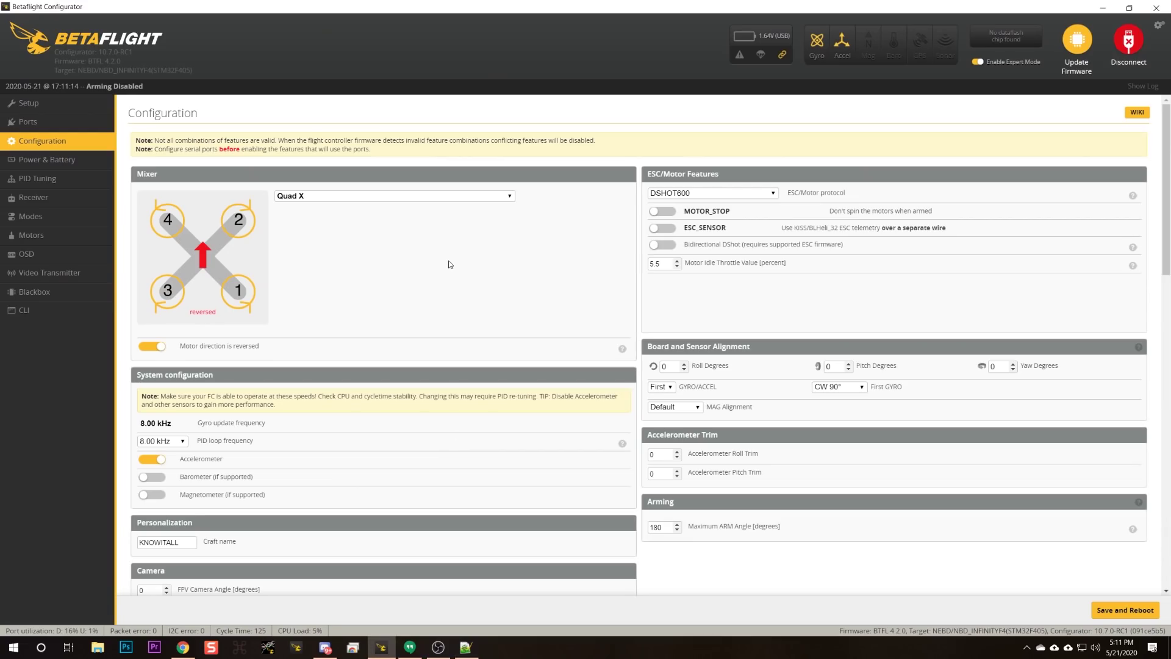
Enable Bidirectional DShot and set the PID loop frequency to 4.00 kHz.
left_click(666, 247)
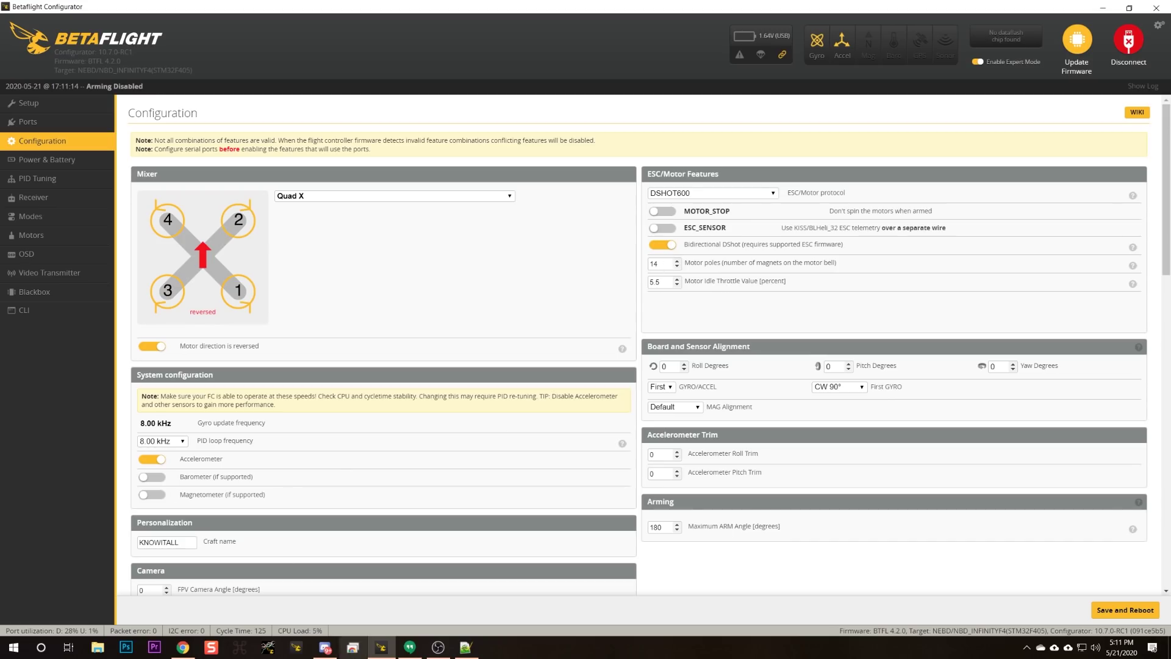
left_click(178, 441)
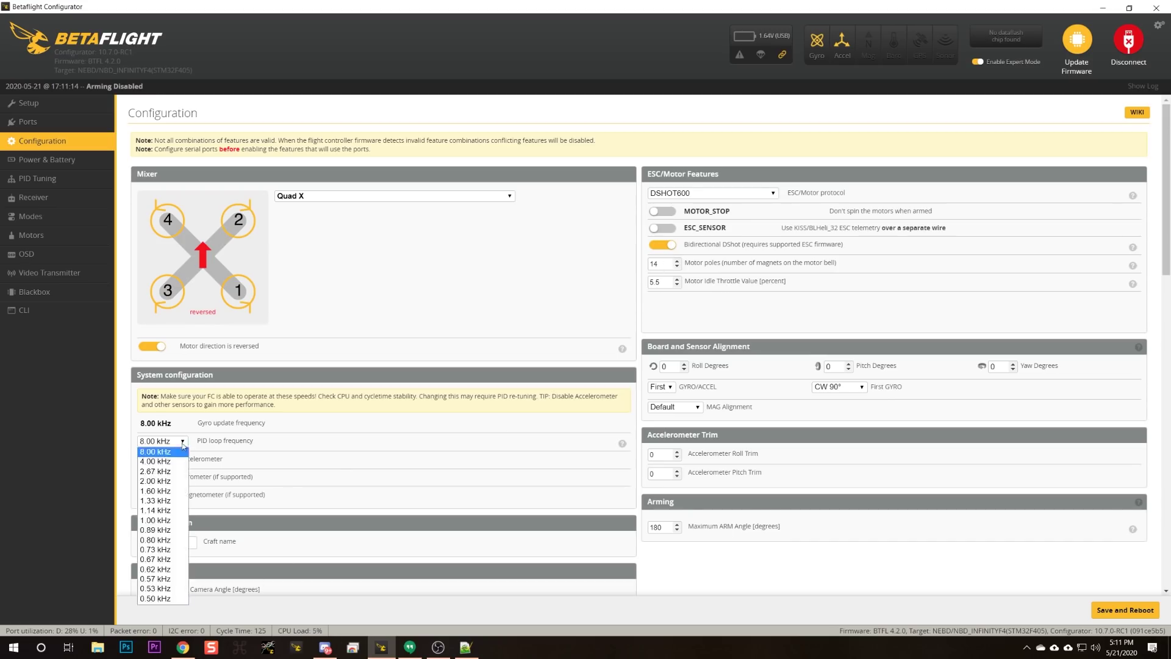
left_click(160, 462)
scroll(386, 442, "down", 1)
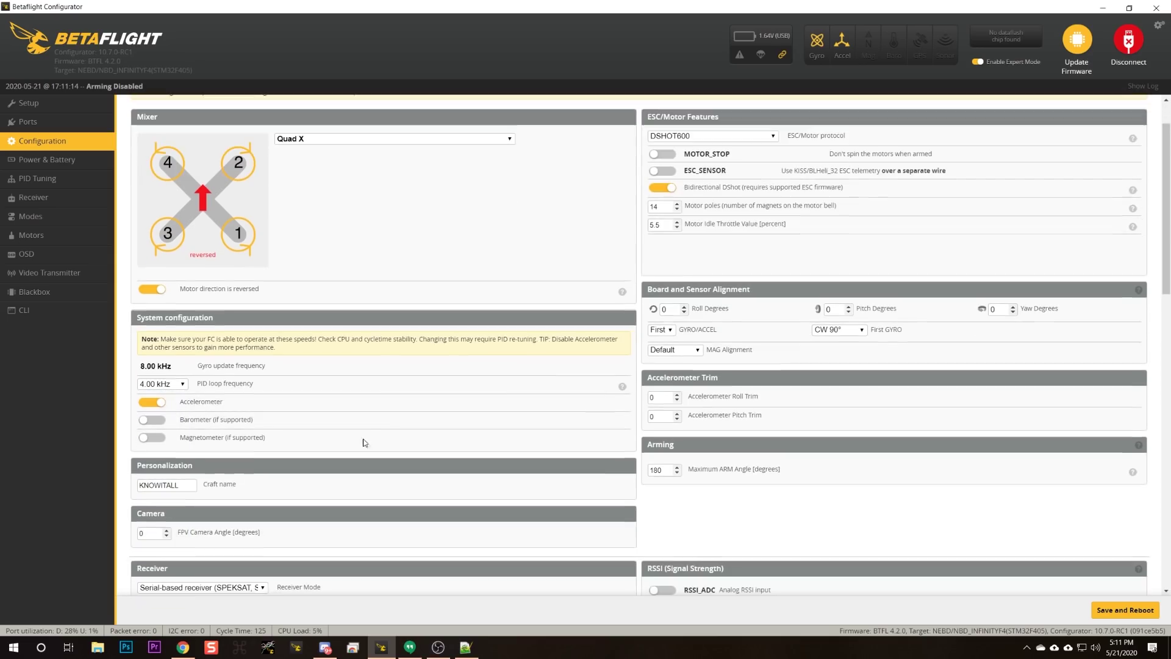
scroll(154, 405, "up", 1)
Save the configuration and reboot the flight controller.
left_click(1119, 603)
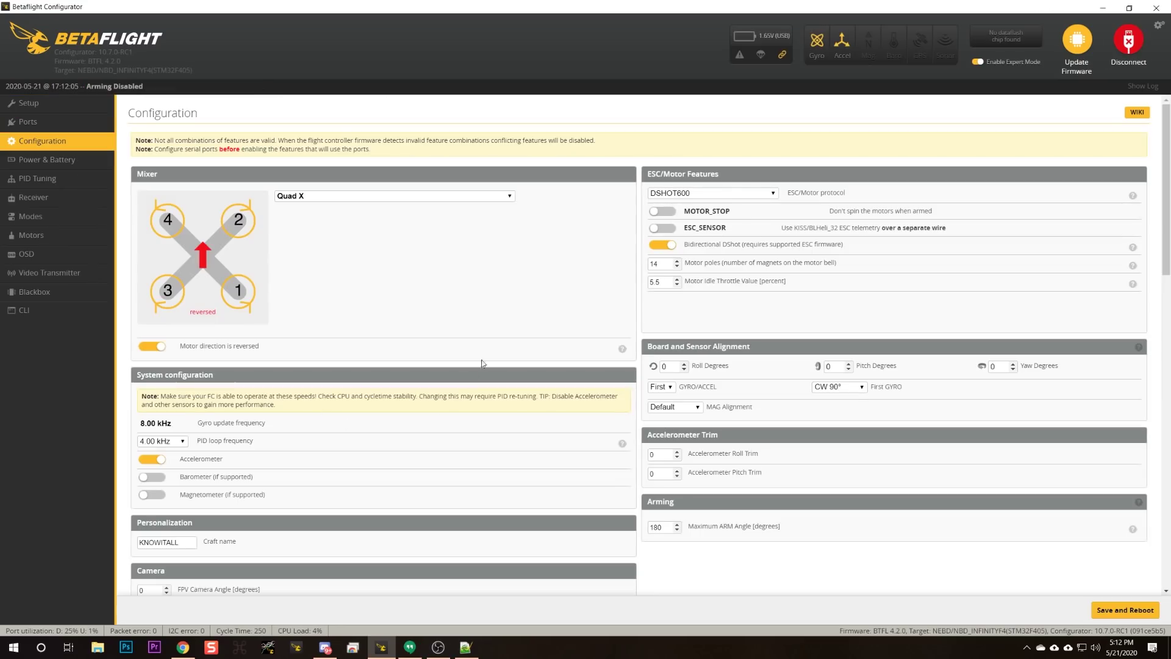
scroll(490, 339, "down", 4)
scroll(378, 562, "up", 2)
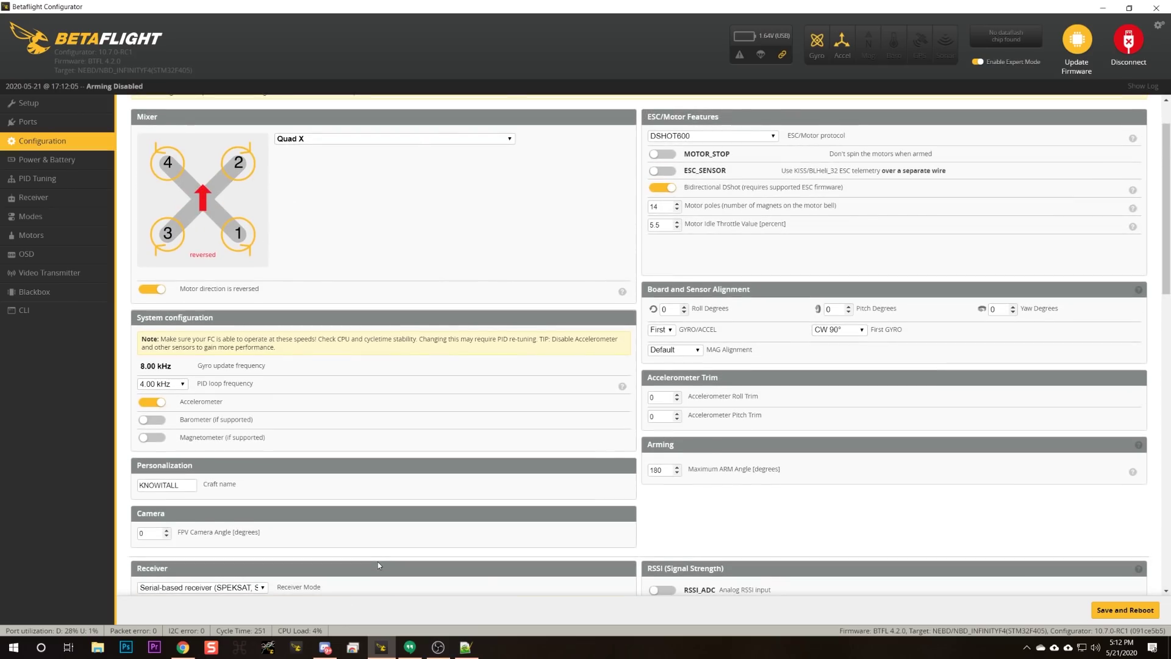
scroll(378, 561, "down", 5)
left_click(46, 159)
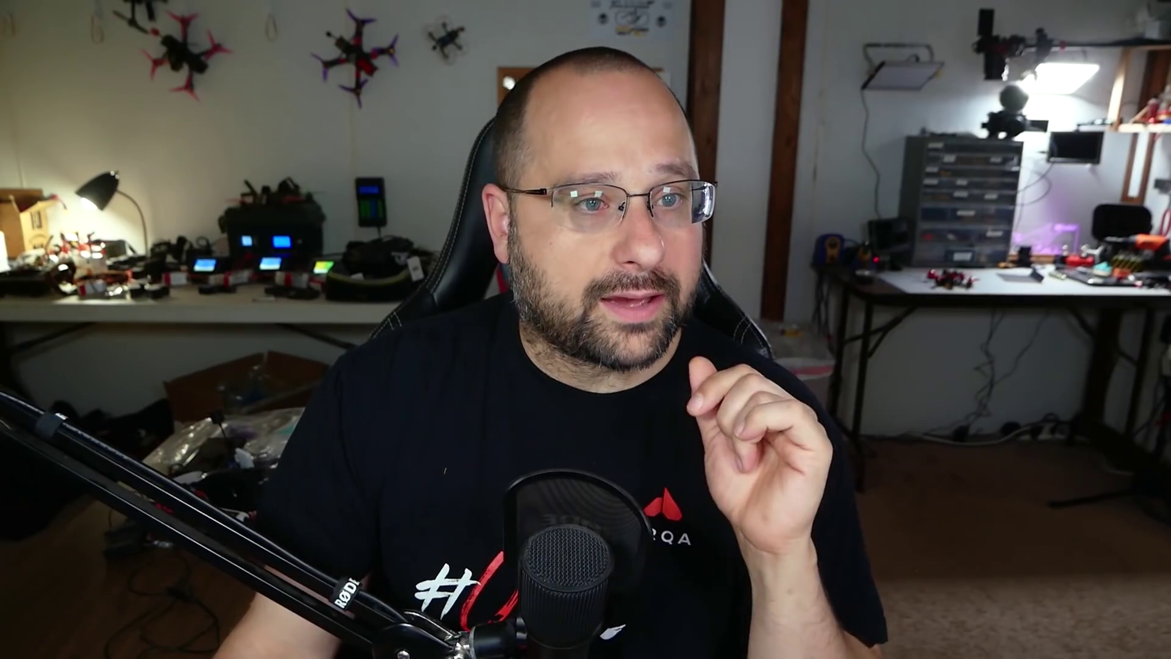
Show the PID Tuning Filter Settings, with gyro and D-term multipliers at 1.
left_click(301, 177)
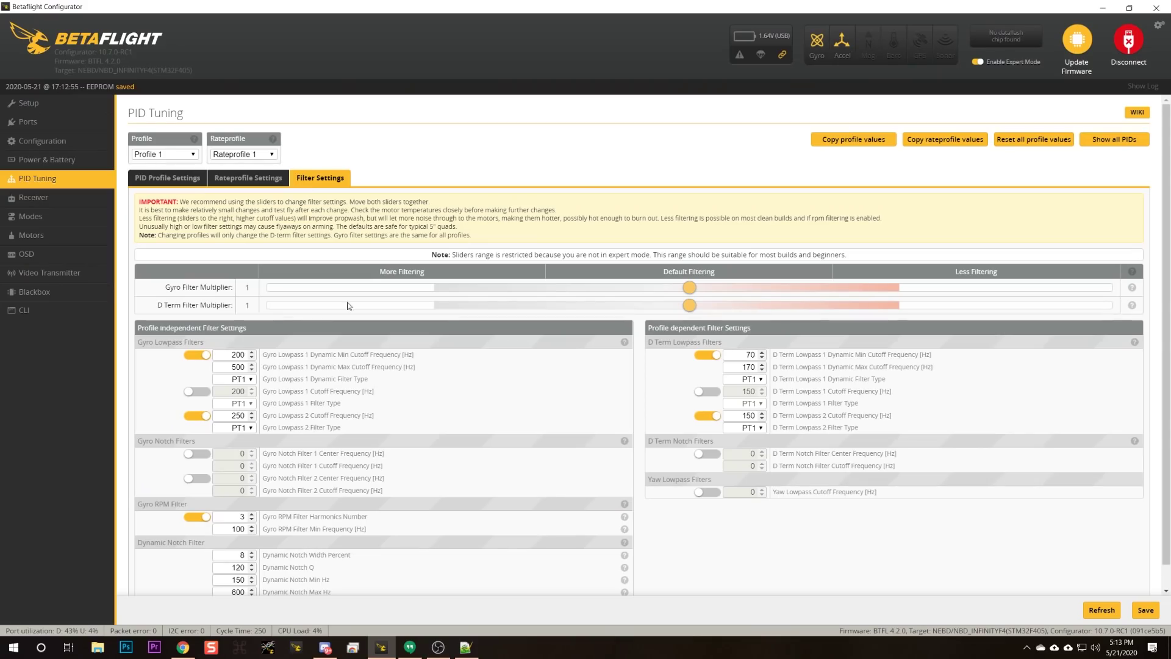
Raise the gyro and D-term filter multiplier sliders to 1.5.
left_click_drag(689, 287, 898, 287)
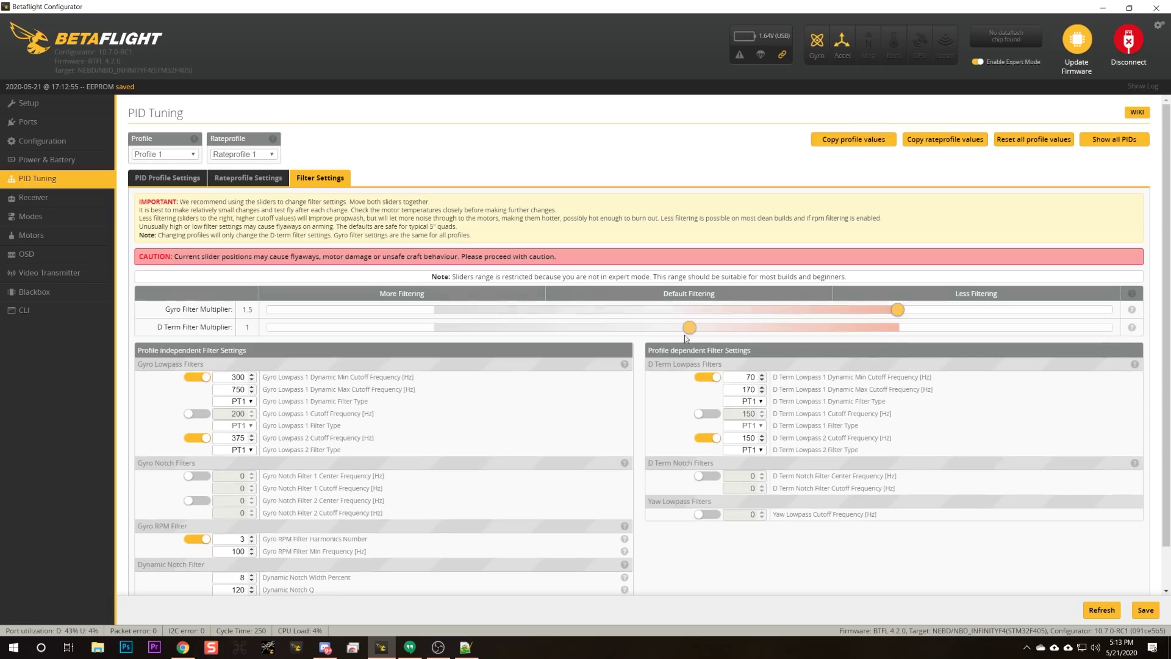
left_click_drag(690, 329, 894, 339)
scroll(284, 549, "down", 1)
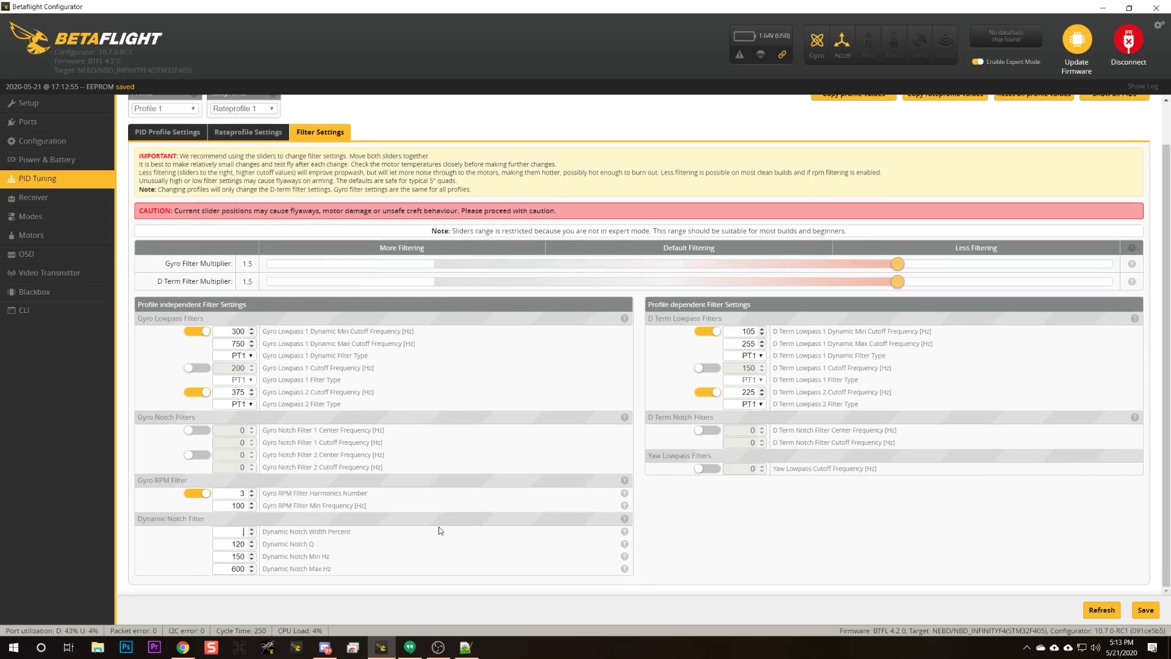
Set dynamic notch width 0, Q 250, 70–350 Hz, and enable Expert Mode.
type("0")
key("Tab")
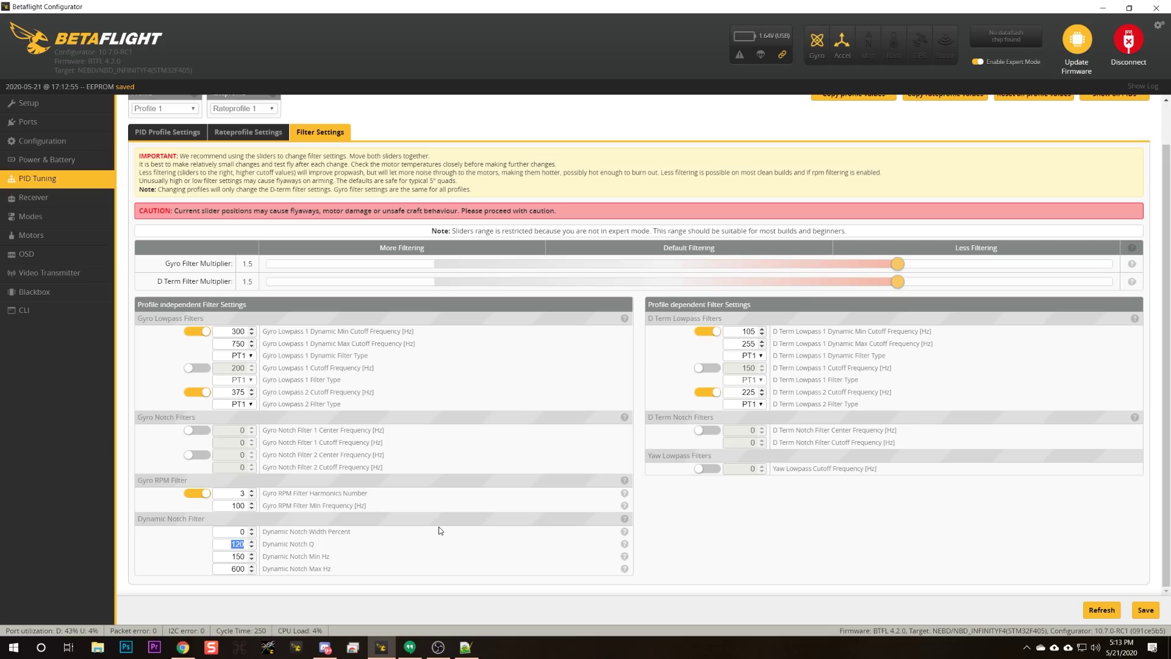
type("24")
key("Tab")
type("70")
key("Tab")
type("350")
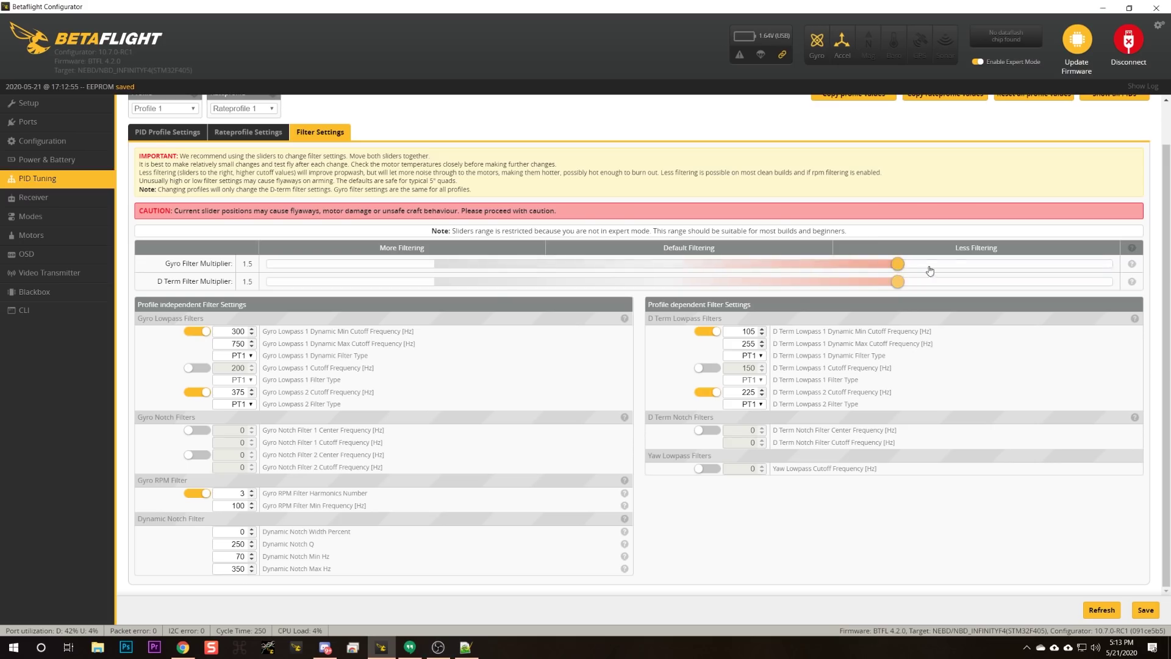
scroll(931, 256, "up", 1)
left_click(979, 61)
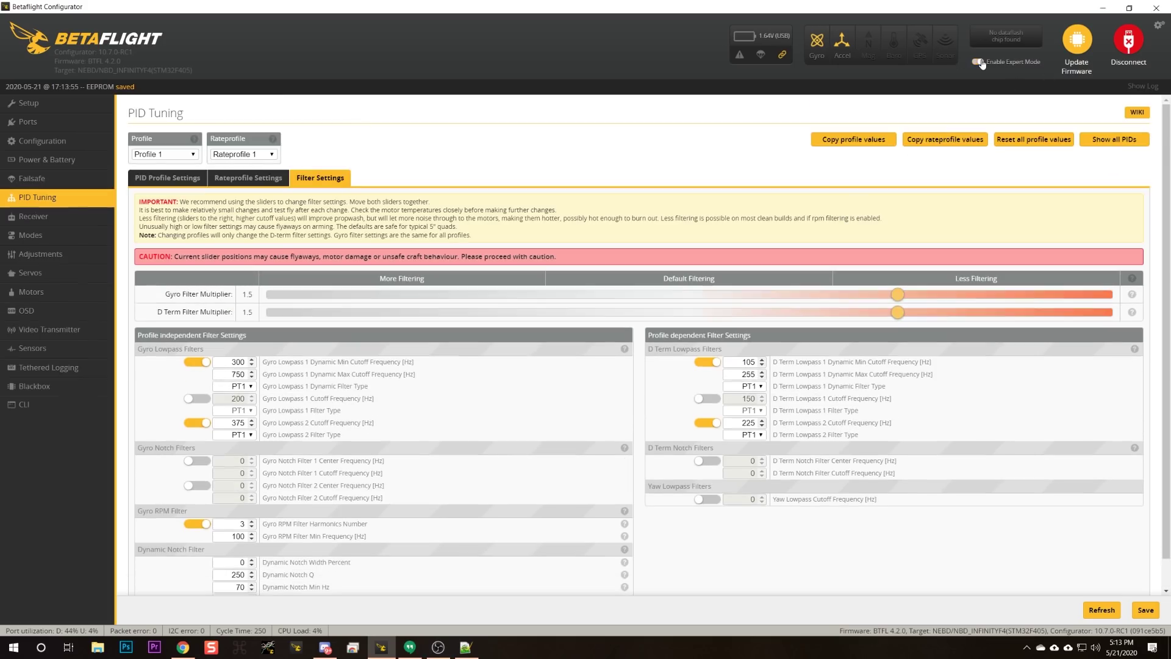